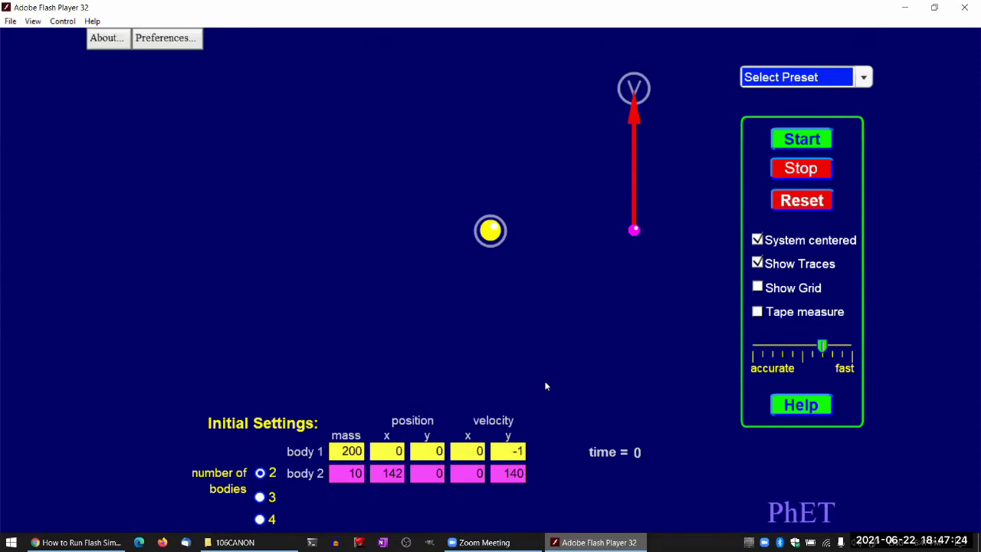
- Open the Select Preset list and scroll through it to find the Ellipses preset
{"action": "left_click", "coordinate": [865, 76]}
{"action": "scroll", "coordinate": [849, 130], "scroll_direction": "down", "scroll_amount": 2}
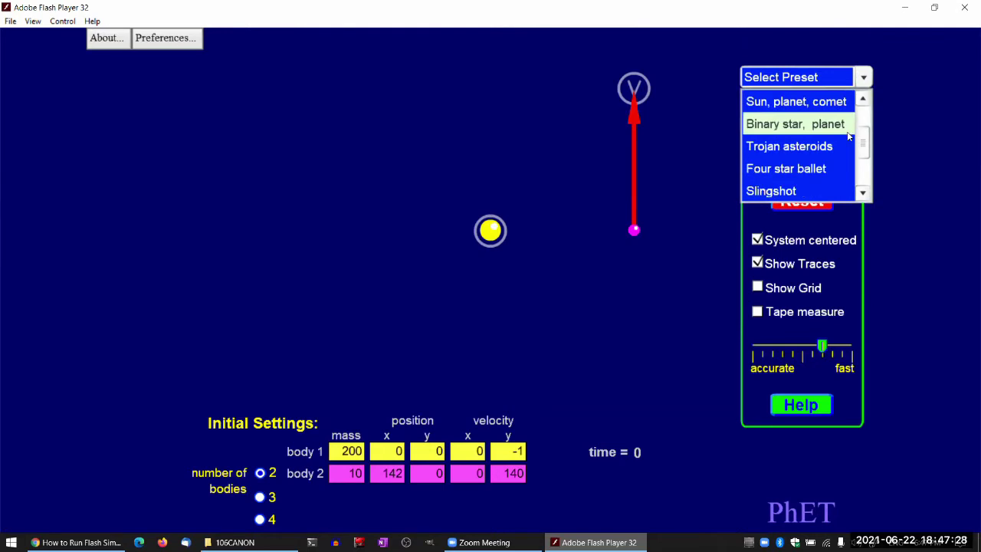
{"action": "scroll", "coordinate": [849, 135], "scroll_direction": "down", "scroll_amount": 4}
{"action": "scroll", "coordinate": [848, 147], "scroll_direction": "up", "scroll_amount": 6}
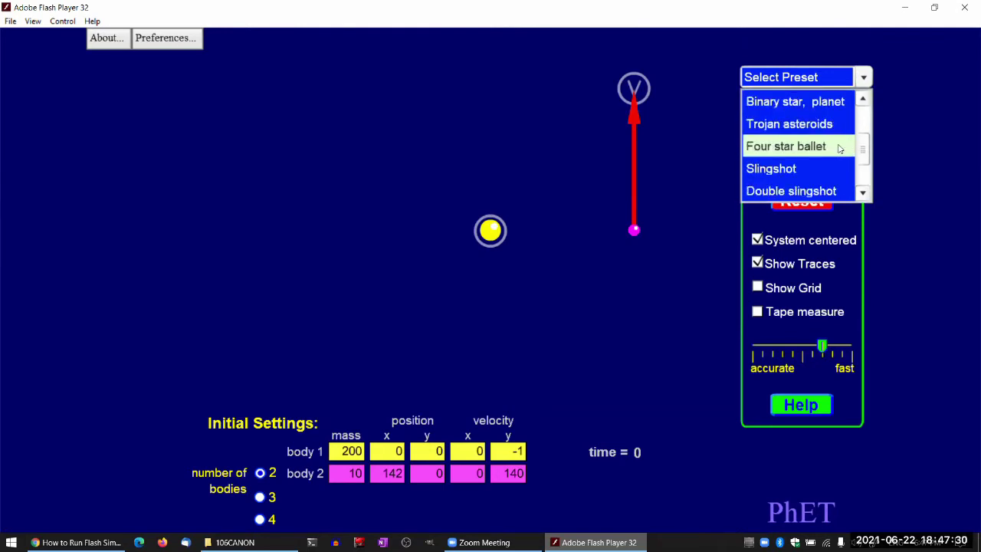
{"action": "scroll", "coordinate": [840, 148], "scroll_direction": "up", "scroll_amount": 1}
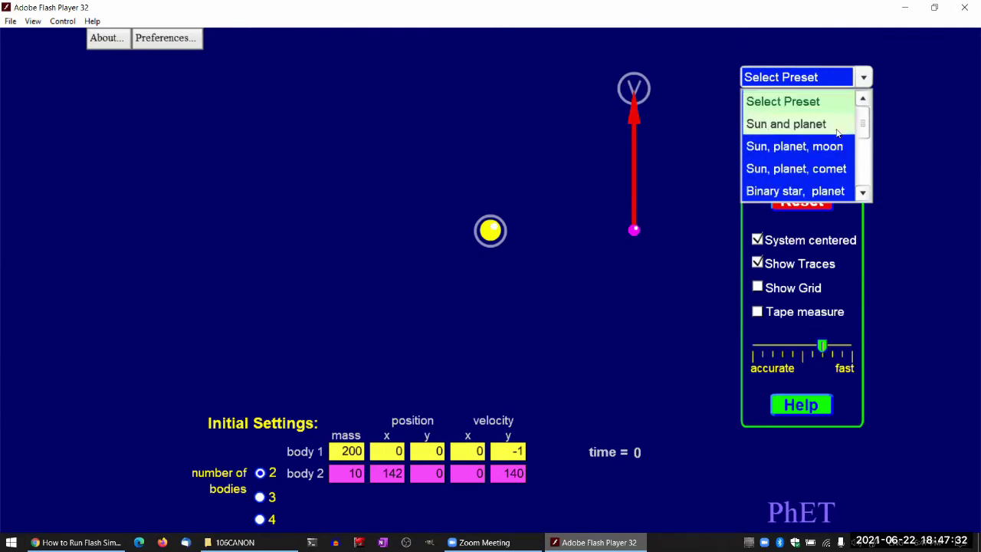
{"action": "scroll", "coordinate": [837, 134], "scroll_direction": "down", "scroll_amount": 3}
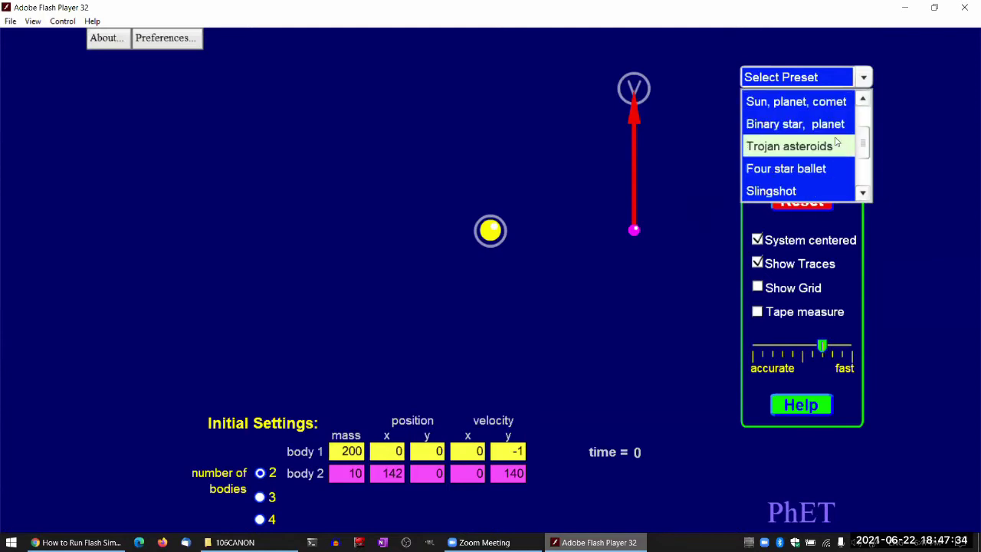
{"action": "scroll", "coordinate": [838, 146], "scroll_direction": "down", "scroll_amount": 3}
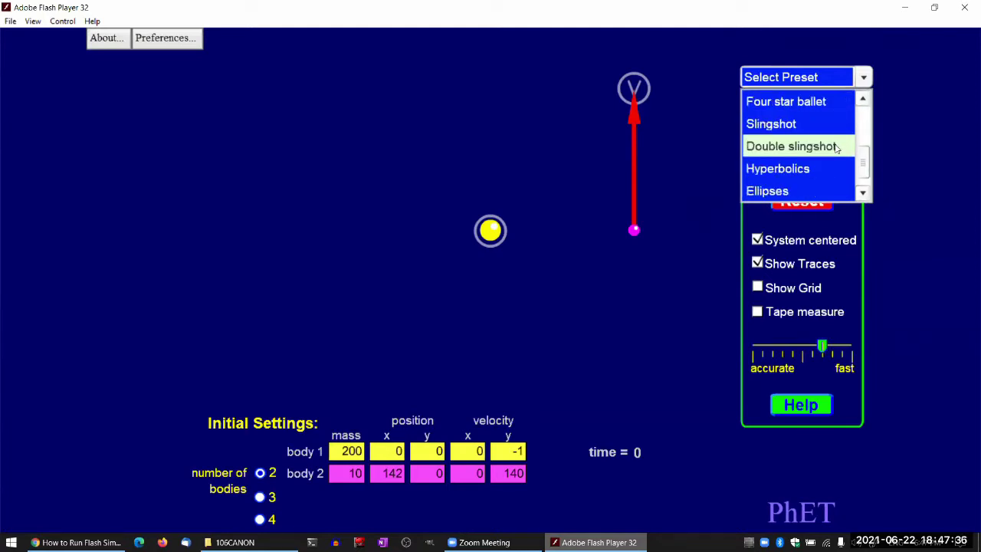
{"action": "scroll", "coordinate": [838, 148], "scroll_direction": "down", "scroll_amount": 1}
{"action": "scroll", "coordinate": [838, 146], "scroll_direction": "up", "scroll_amount": 7}
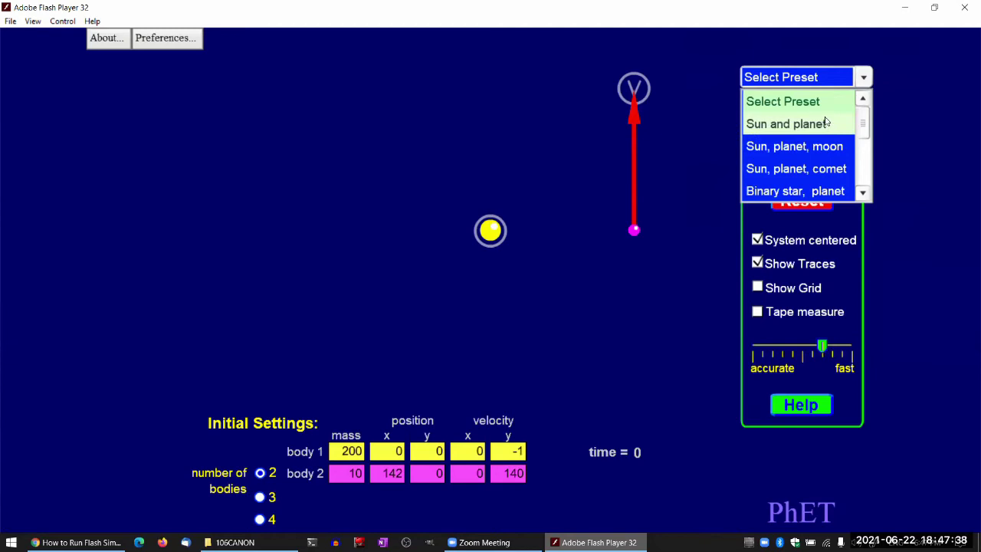
{"action": "scroll", "coordinate": [830, 126], "scroll_direction": "down", "scroll_amount": 7}
- Load the Ellipses preset and run it, pausing and resuming until it stops at time 80.1
{"action": "left_click", "coordinate": [818, 169]}
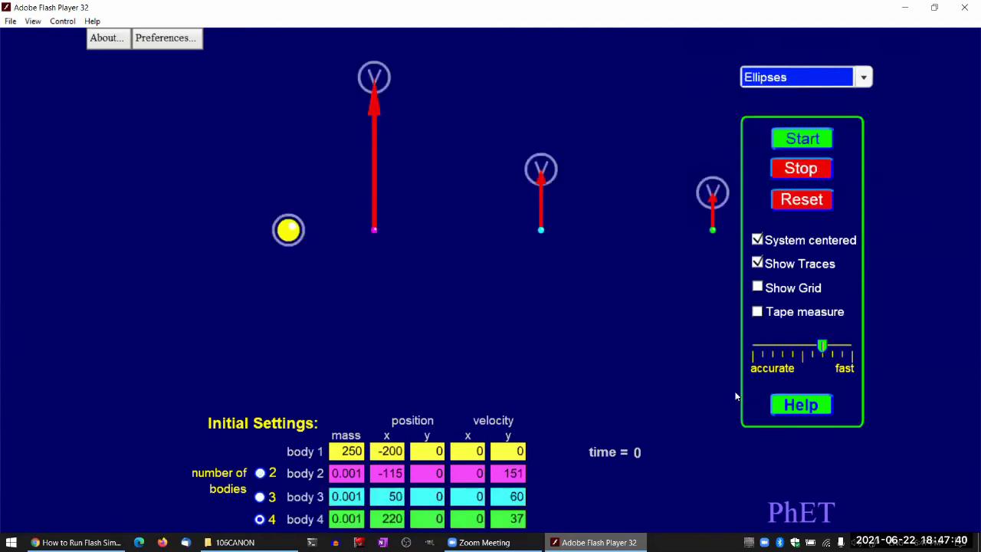
{"action": "left_click", "coordinate": [822, 141]}
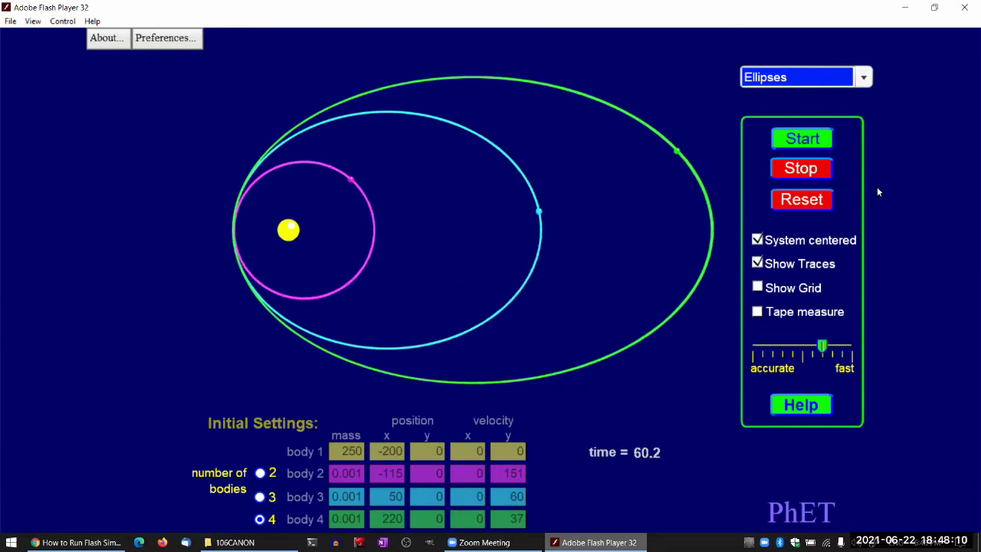
{"action": "left_click", "coordinate": [801, 168]}
{"action": "mouse_move", "coordinate": [289, 234]}
{"action": "left_click", "coordinate": [799, 143]}
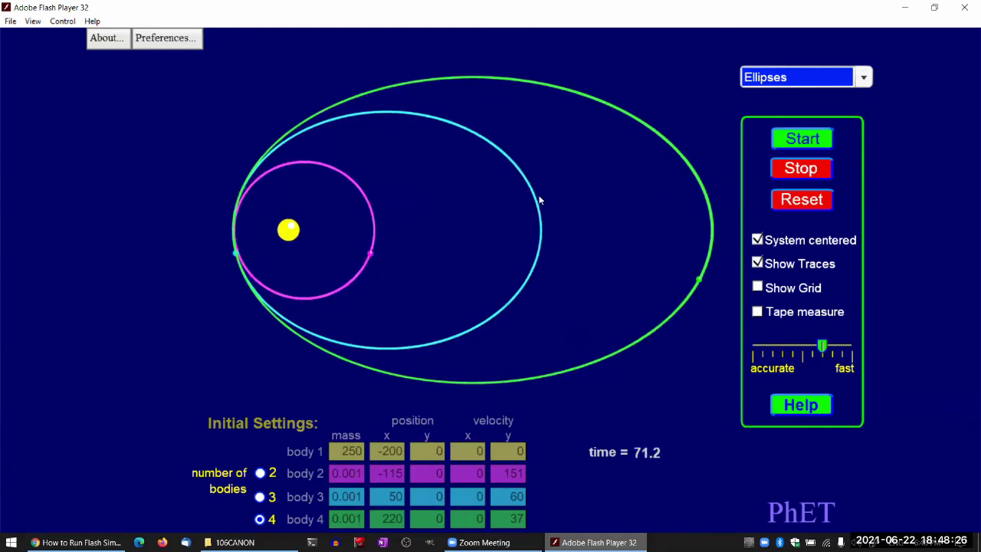
{"action": "left_click", "coordinate": [811, 173]}
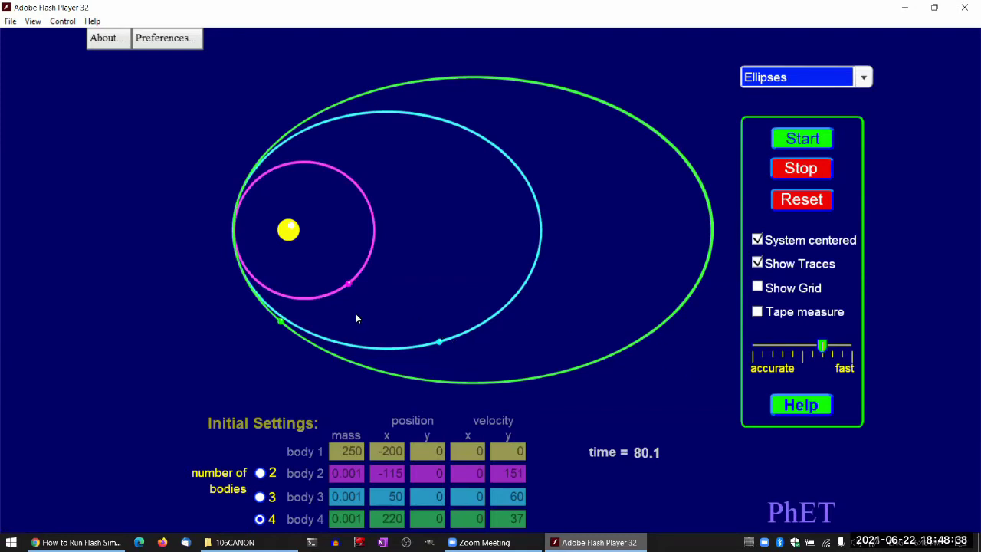
- Resume the Ellipses orbits, pause at time 94.2, resume again, then stop the run
{"action": "left_click", "coordinate": [796, 142]}
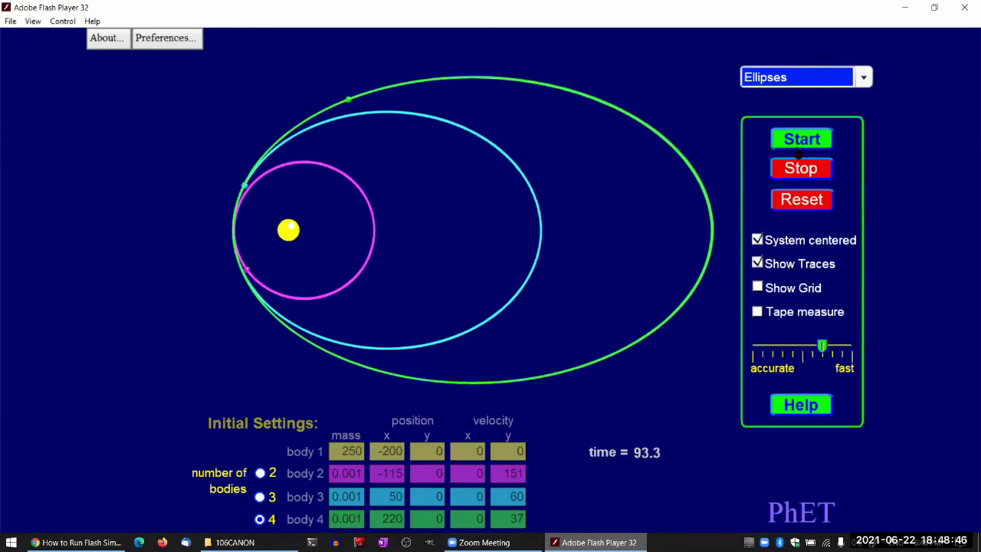
{"action": "left_click", "coordinate": [801, 168]}
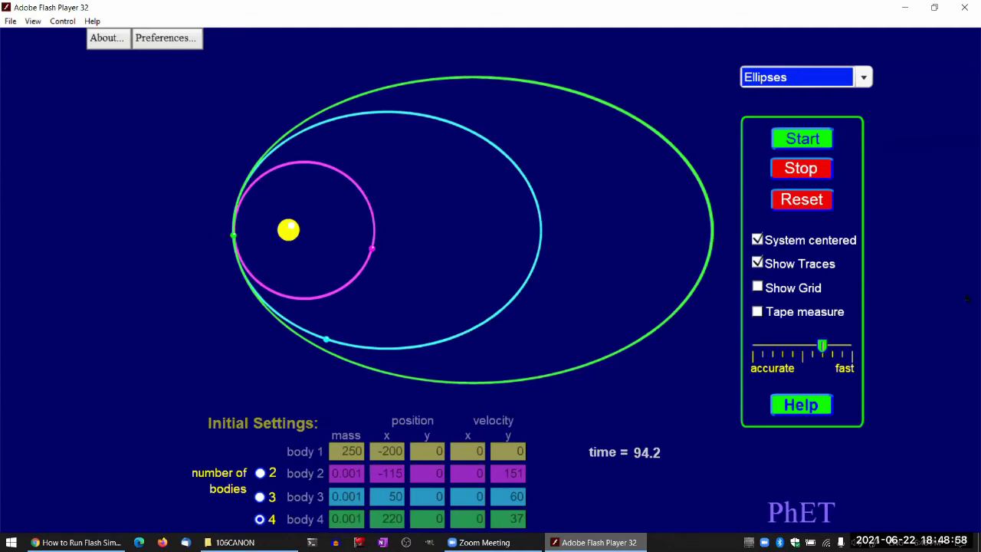
{"action": "left_click", "coordinate": [824, 148]}
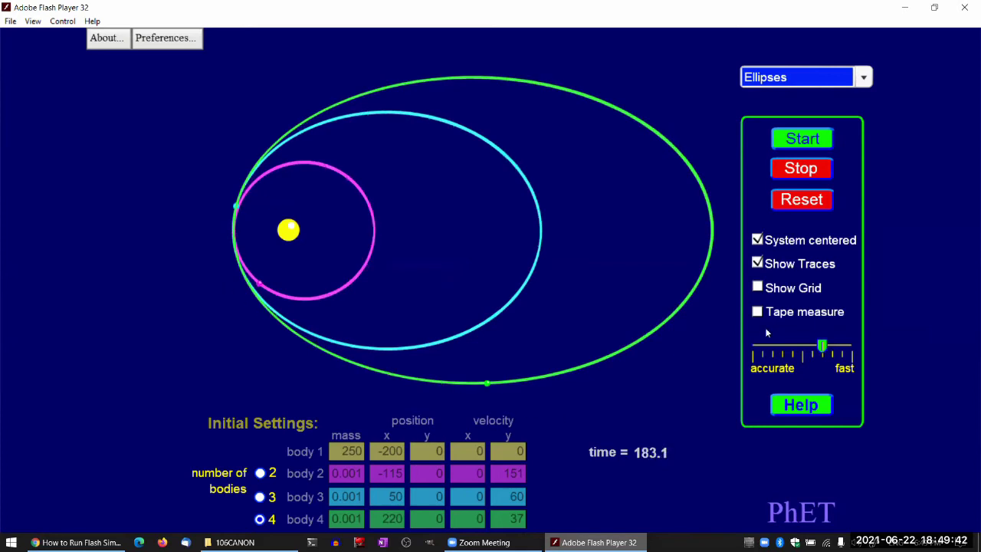
{"action": "left_click", "coordinate": [806, 167]}
{"action": "left_click", "coordinate": [814, 197]}
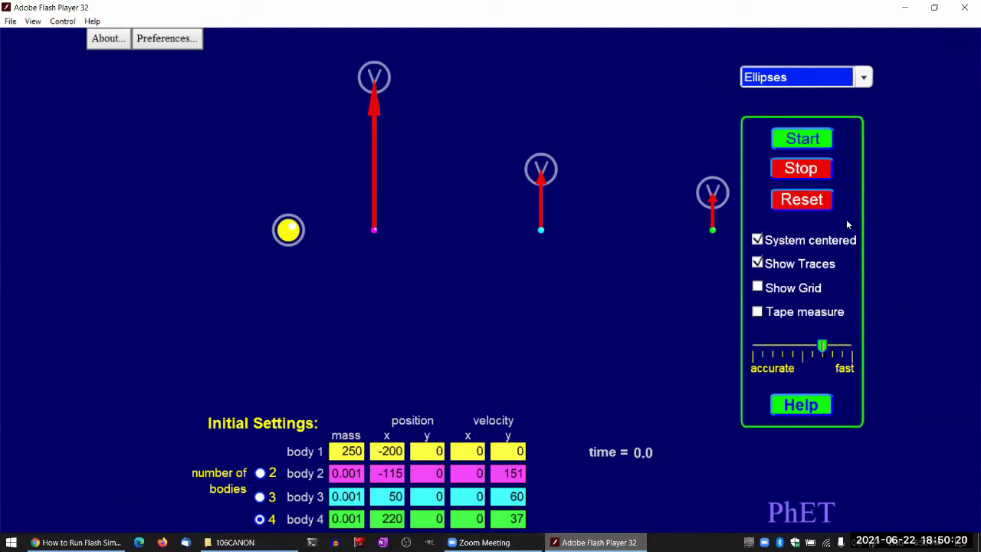
- Load the Sun and planet preset and run it, stopping at time 141.3
{"action": "left_click", "coordinate": [863, 80]}
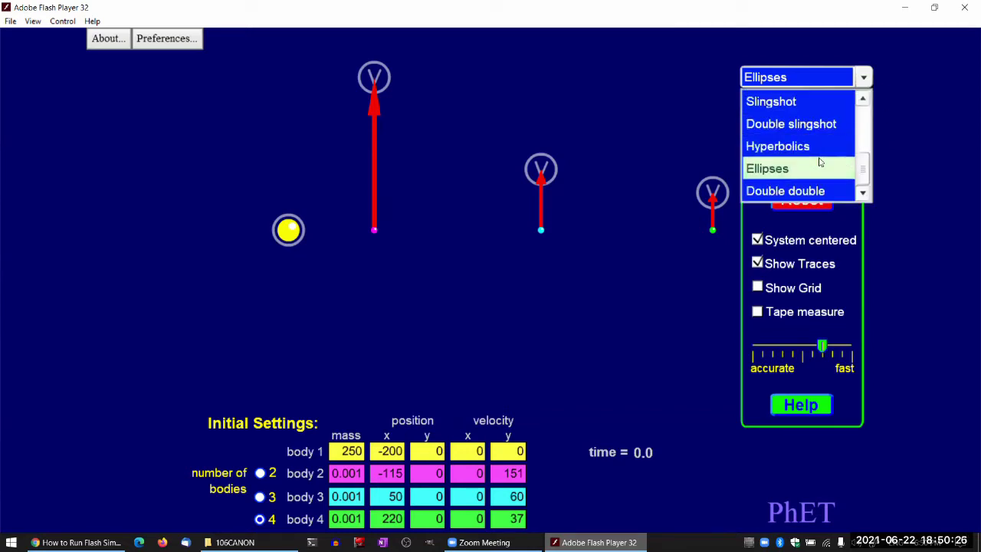
{"action": "scroll", "coordinate": [820, 158], "scroll_direction": "up", "scroll_amount": 3}
{"action": "scroll", "coordinate": [820, 158], "scroll_direction": "up", "scroll_amount": 1}
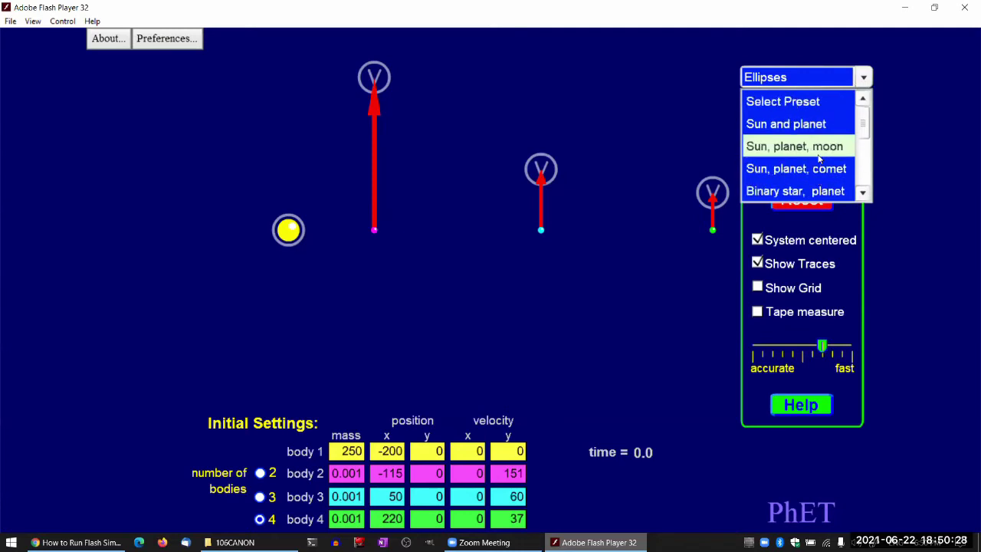
{"action": "left_click", "coordinate": [790, 123]}
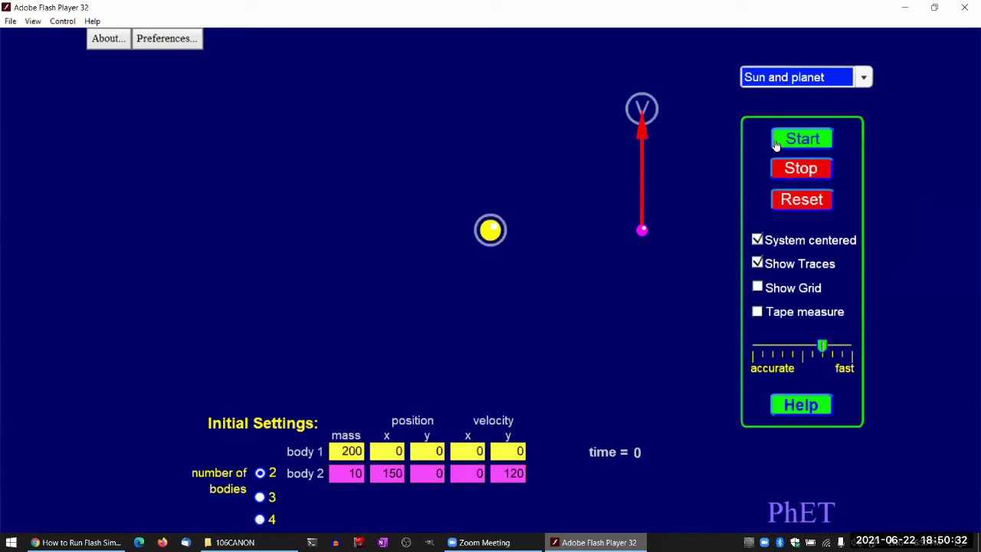
{"action": "left_click", "coordinate": [785, 140]}
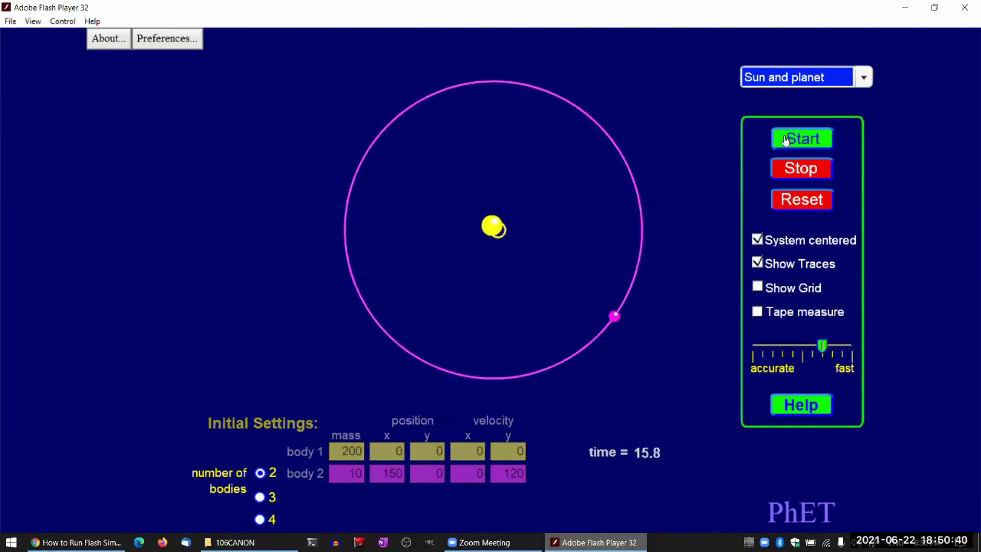
{"action": "mouse_move", "coordinate": [500, 247]}
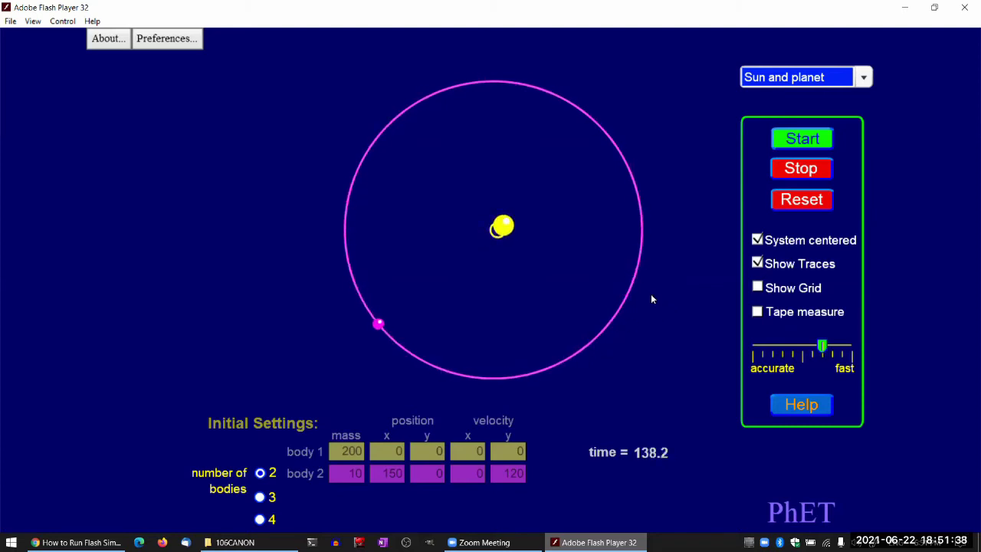
{"action": "left_click", "coordinate": [790, 174]}
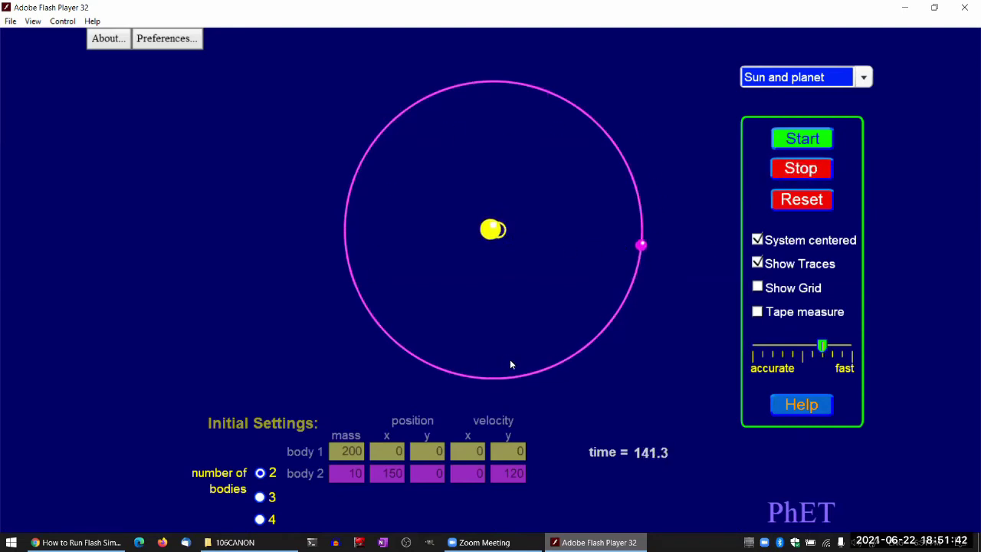
- Load the Sun, planet, comet preset, run it to about time 64, then stop
{"action": "left_click", "coordinate": [863, 78]}
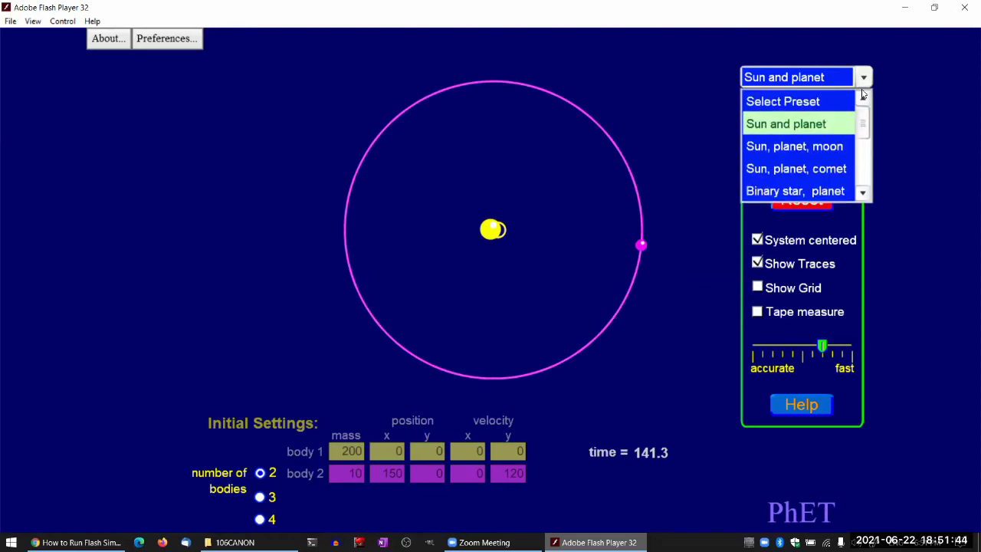
{"action": "left_click", "coordinate": [831, 170]}
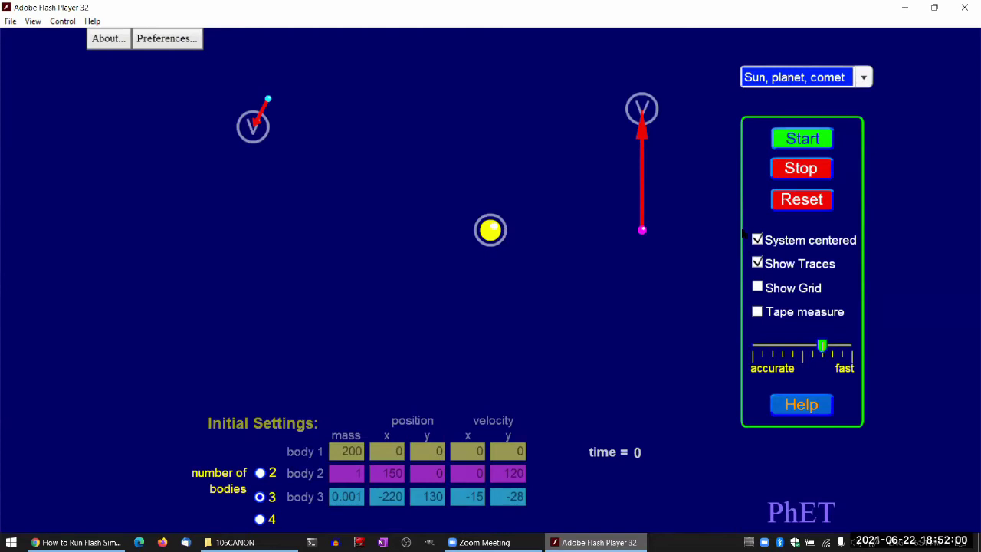
{"action": "left_click", "coordinate": [797, 145]}
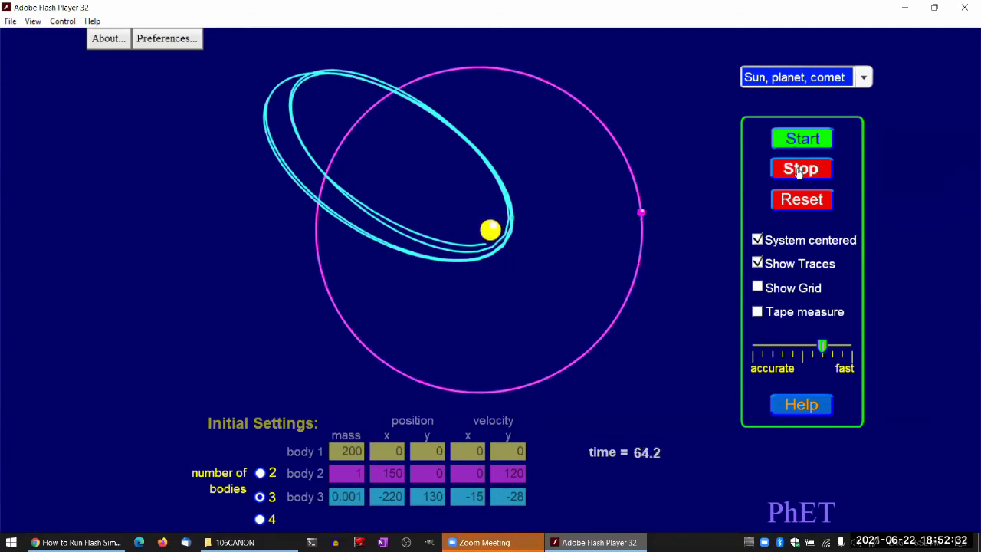
{"action": "left_click", "coordinate": [801, 170]}
- Reset the three-body system and change body 2's mass to 0.001
{"action": "left_click", "coordinate": [816, 200]}
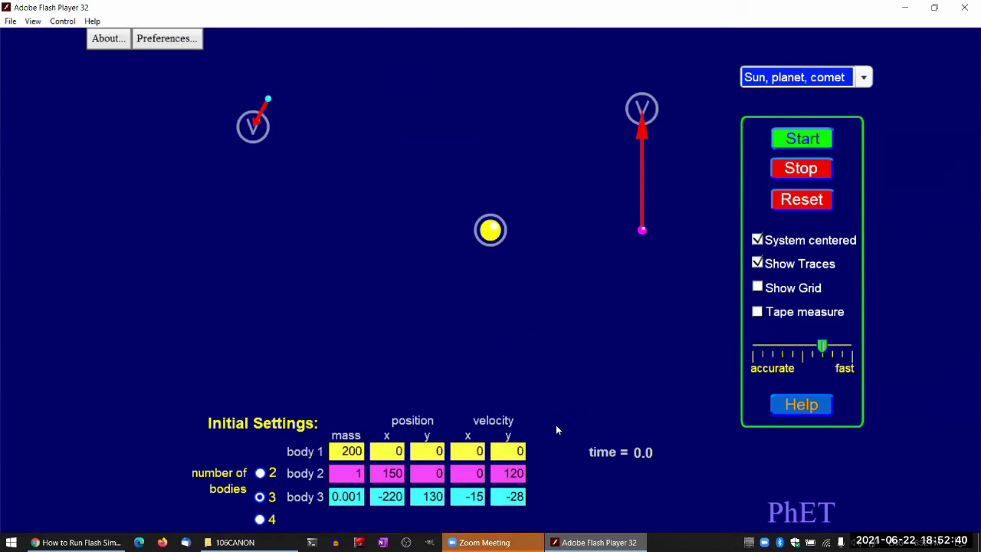
{"action": "type", "text": "0"}
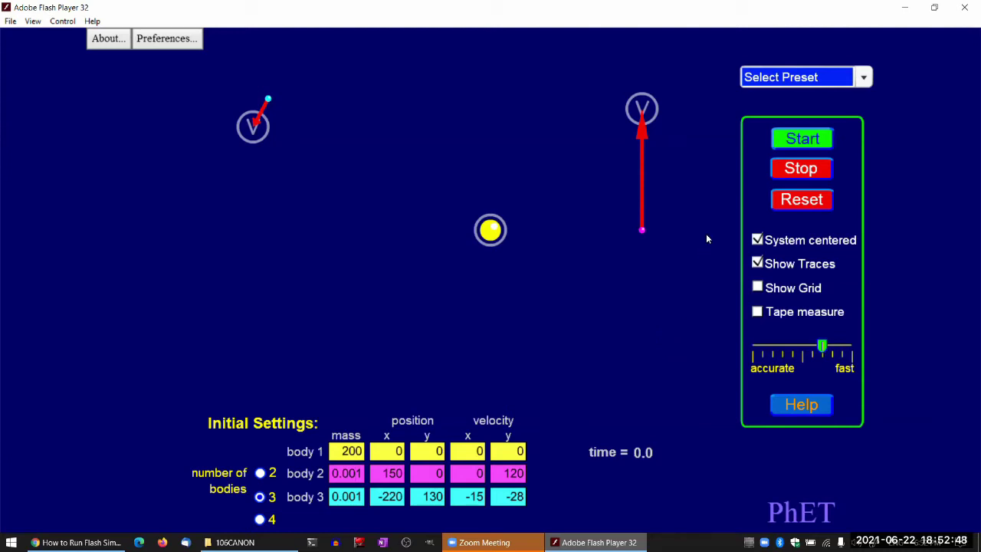
- Run the lighter-planet three-body system until time 72.2
{"action": "left_click", "coordinate": [820, 139]}
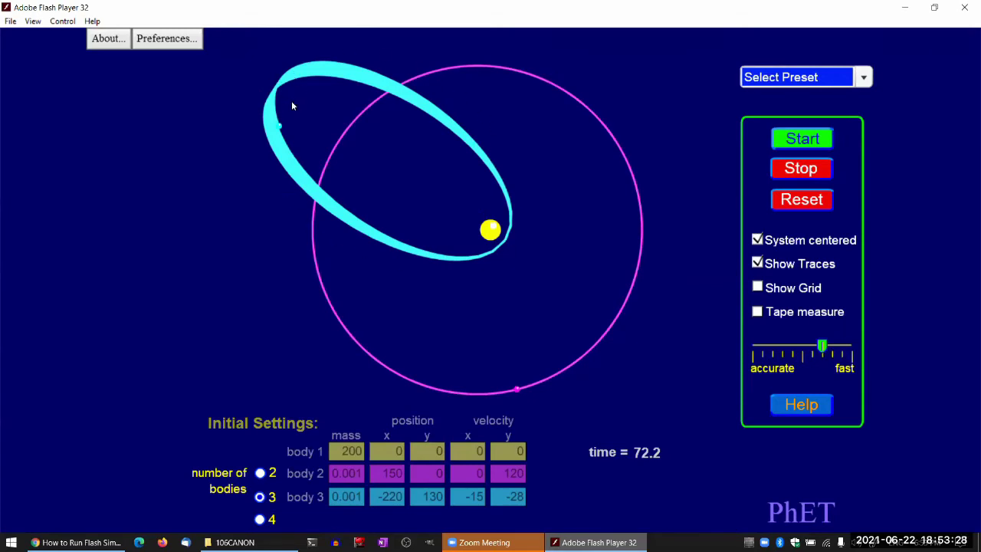
- Reset and copy the comet's values into body 2: position (-220, 130), x velocity -15
{"action": "left_click", "coordinate": [802, 201]}
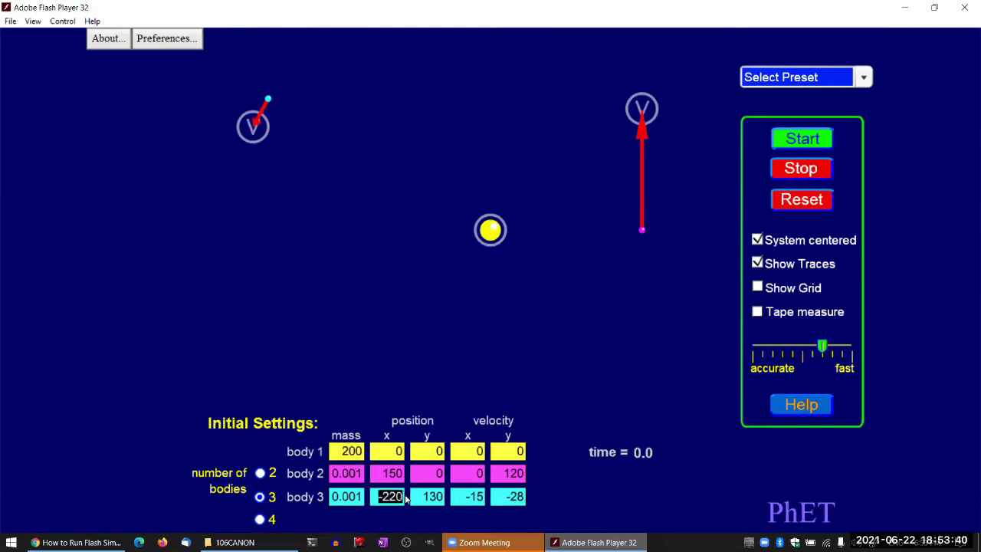
{"action": "left_click", "coordinate": [390, 481]}
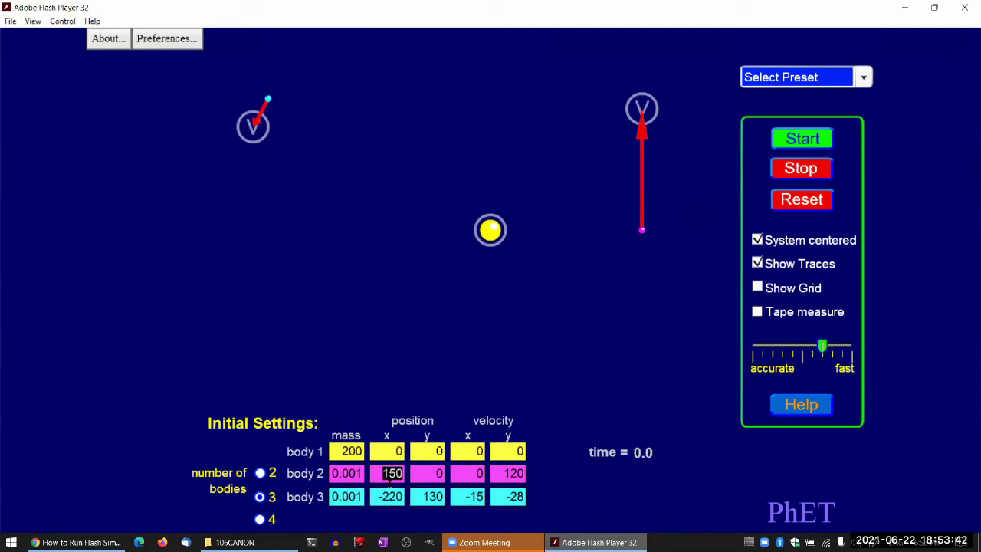
{"action": "type", "text": "-220"}
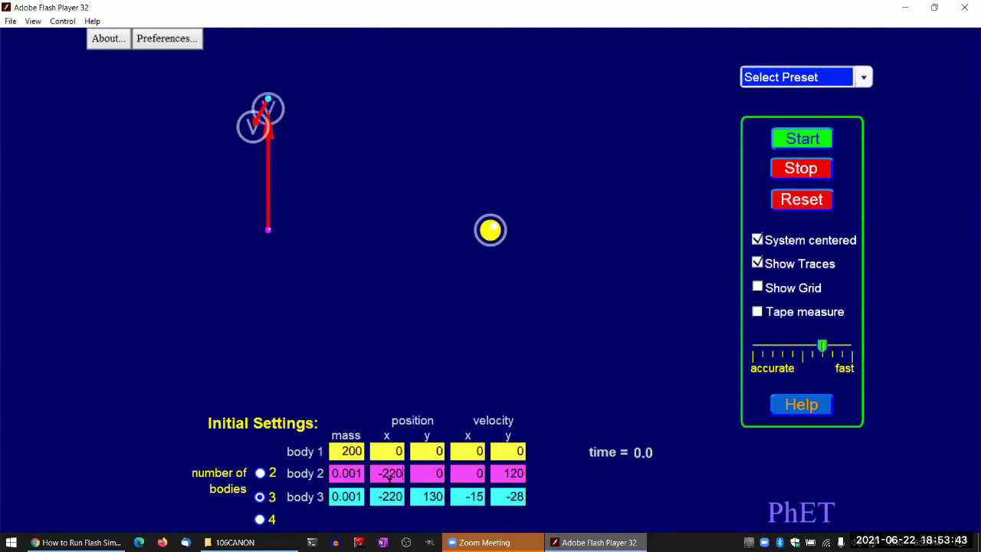
{"action": "double_click", "coordinate": [425, 498]}
{"action": "key", "text": "super+c"}
{"action": "left_click", "coordinate": [433, 473]}
{"action": "type", "text": "130"}
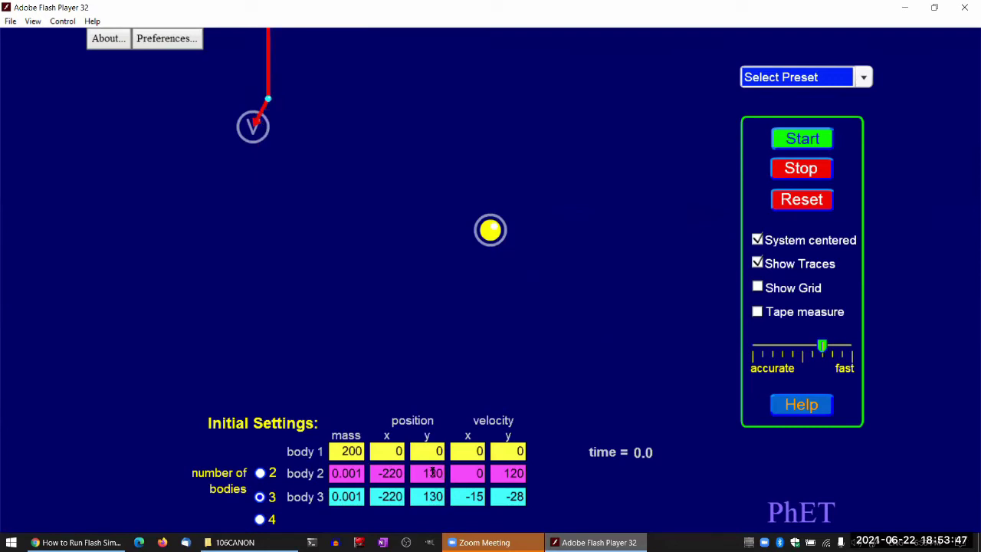
{"action": "double_click", "coordinate": [467, 499]}
{"action": "left_click", "coordinate": [474, 472]}
{"action": "type", "text": "-15"}
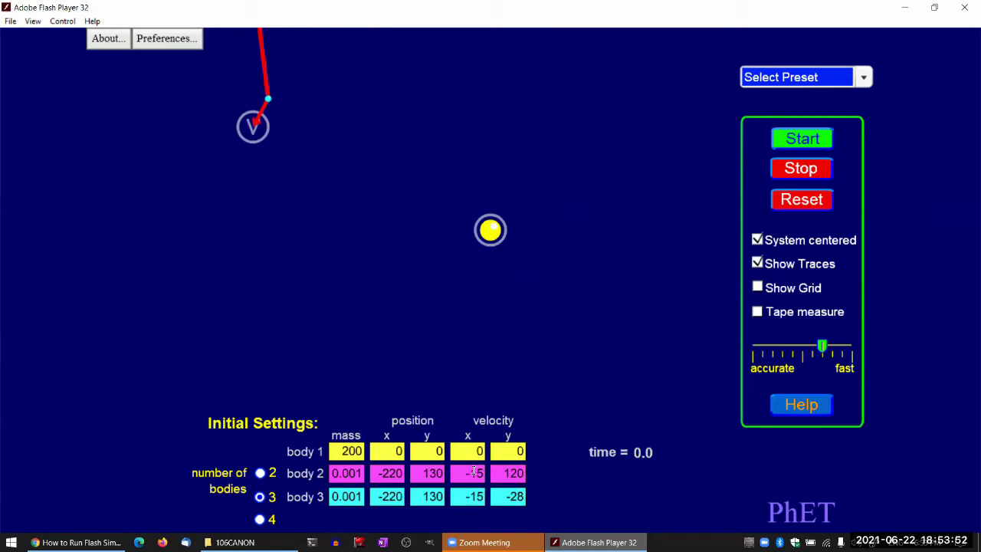
{"action": "double_click", "coordinate": [518, 496]}
{"action": "double_click", "coordinate": [504, 472]}
- Enter -28 as body 2's y velocity, switch to two bodies, and set body 2's mass to 0.001
{"action": "type", "text": "-28"}
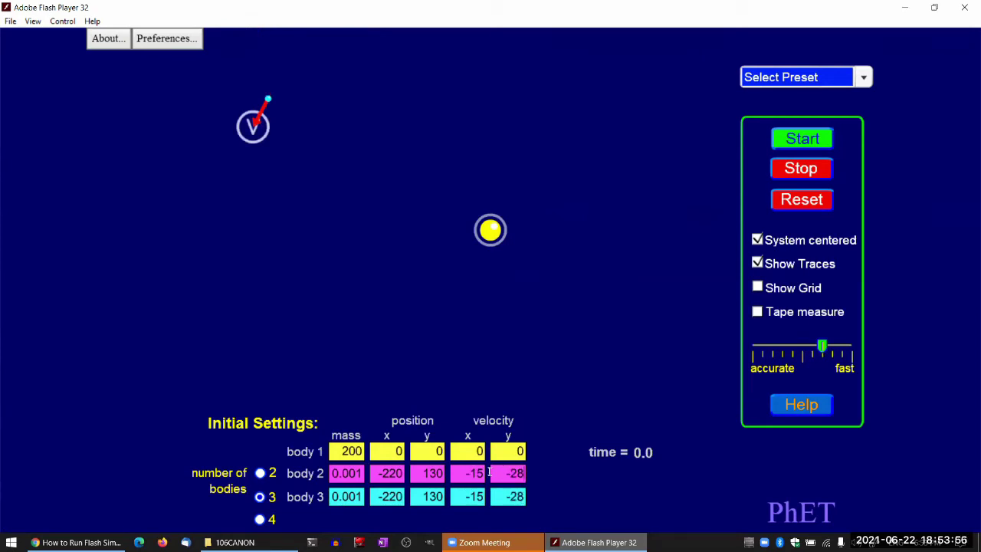
{"action": "left_click", "coordinate": [260, 473]}
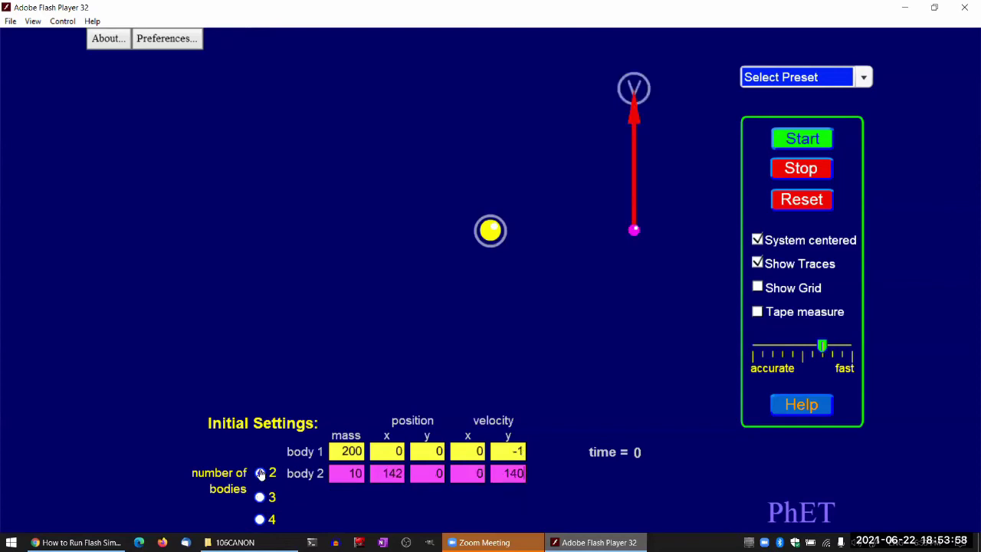
{"action": "double_click", "coordinate": [350, 474]}
{"action": "type", "text": "0.001"}
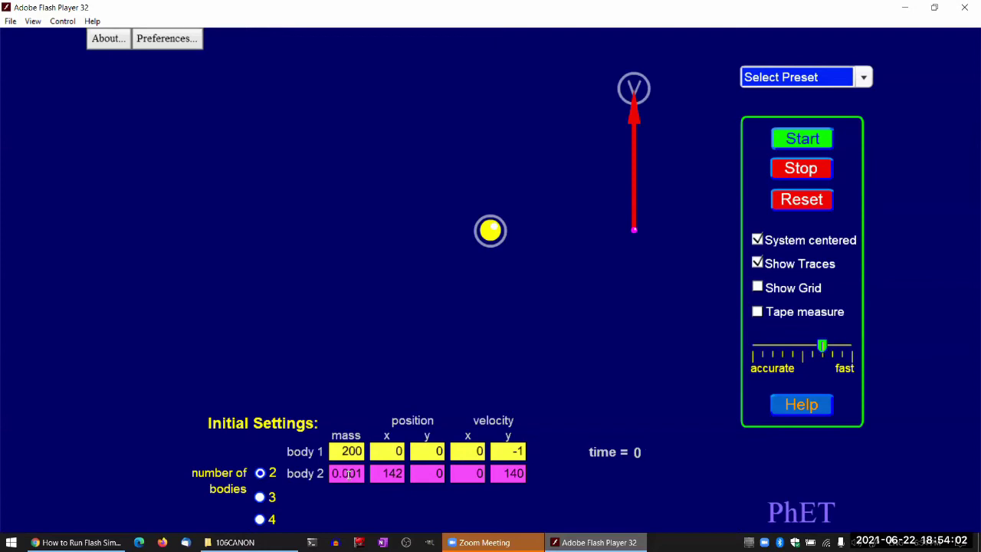
- Paste -220, 130, -15 and -28 from clipboard history into body 2's position and velocity fields
{"action": "double_click", "coordinate": [390, 473]}
{"action": "key", "text": "super+v"}
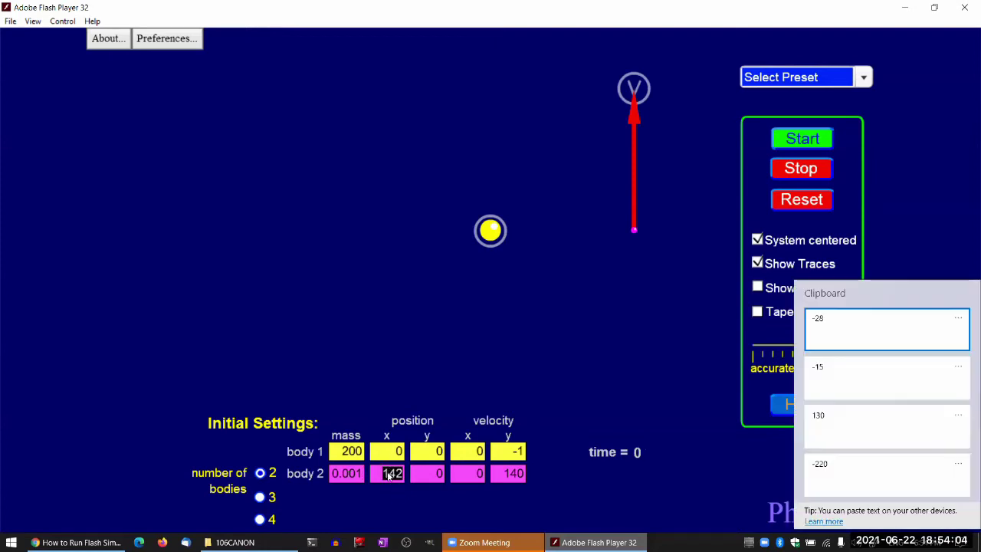
{"action": "left_click", "coordinate": [858, 471]}
{"action": "double_click", "coordinate": [419, 465]}
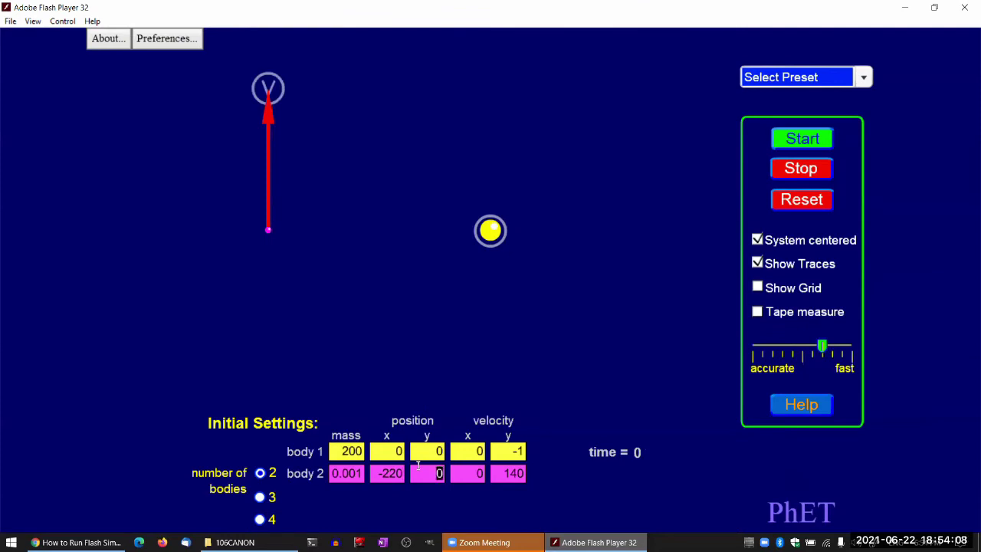
{"action": "key", "text": "super+v"}
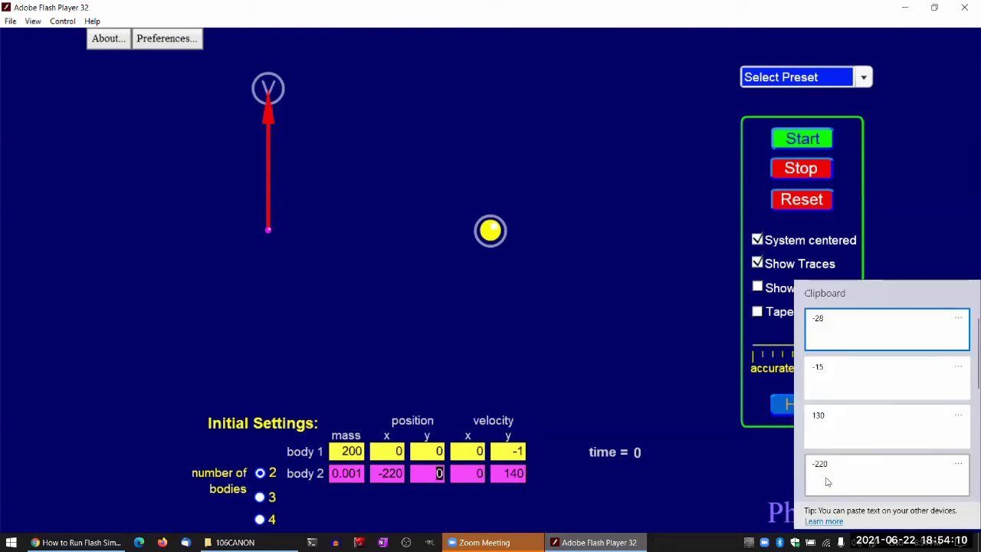
{"action": "left_click", "coordinate": [882, 425]}
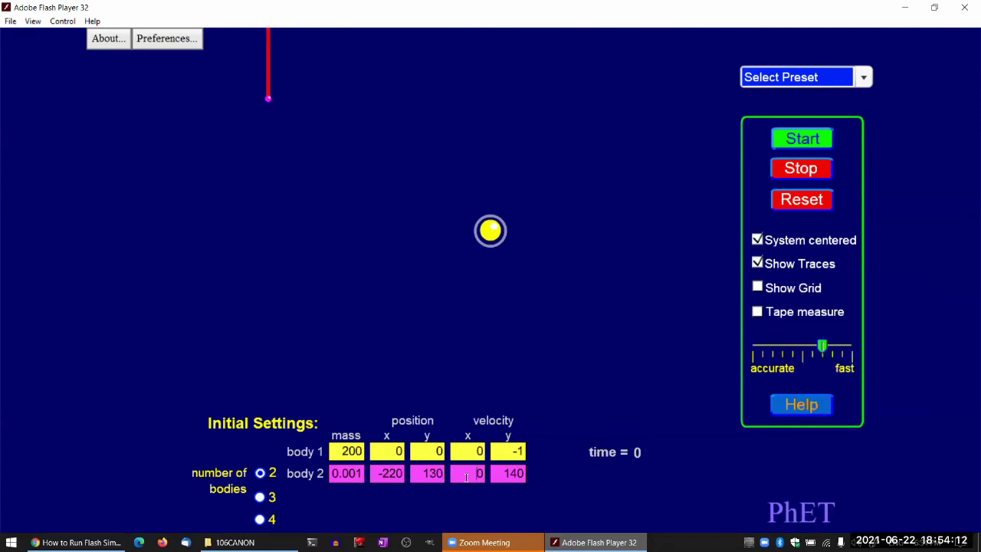
{"action": "key", "text": "super+v"}
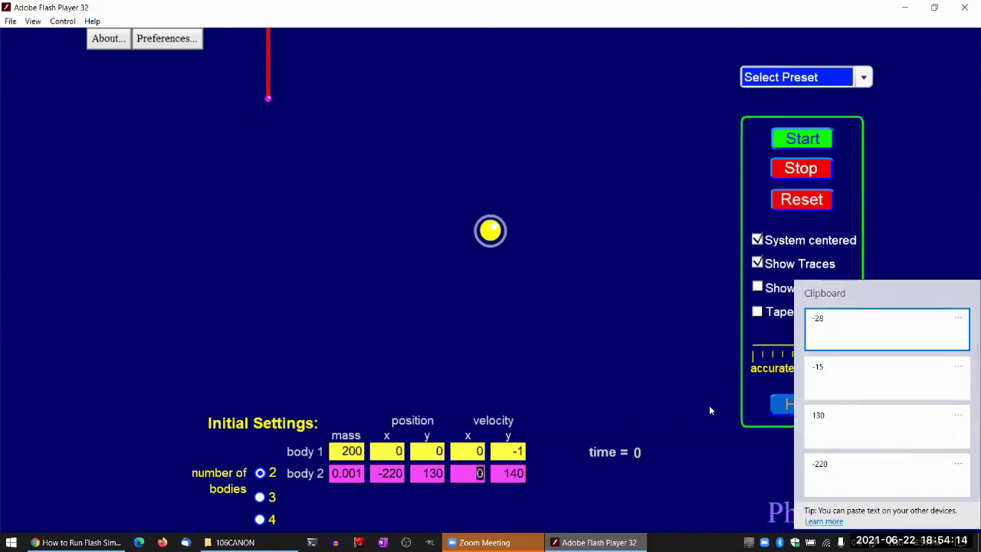
{"action": "key", "text": "Down"}
{"action": "key", "text": "Return"}
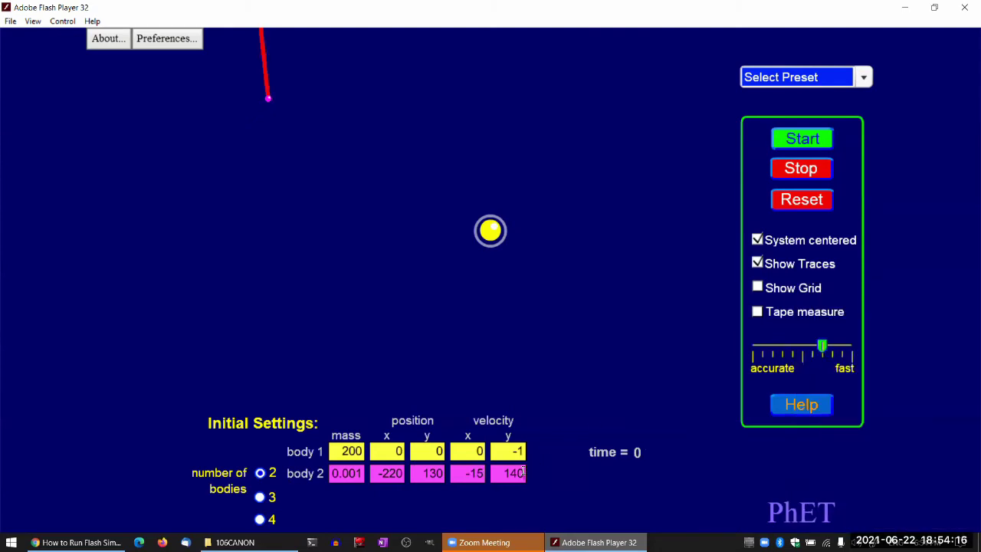
{"action": "double_click", "coordinate": [522, 472]}
{"action": "key", "text": "super+v"}
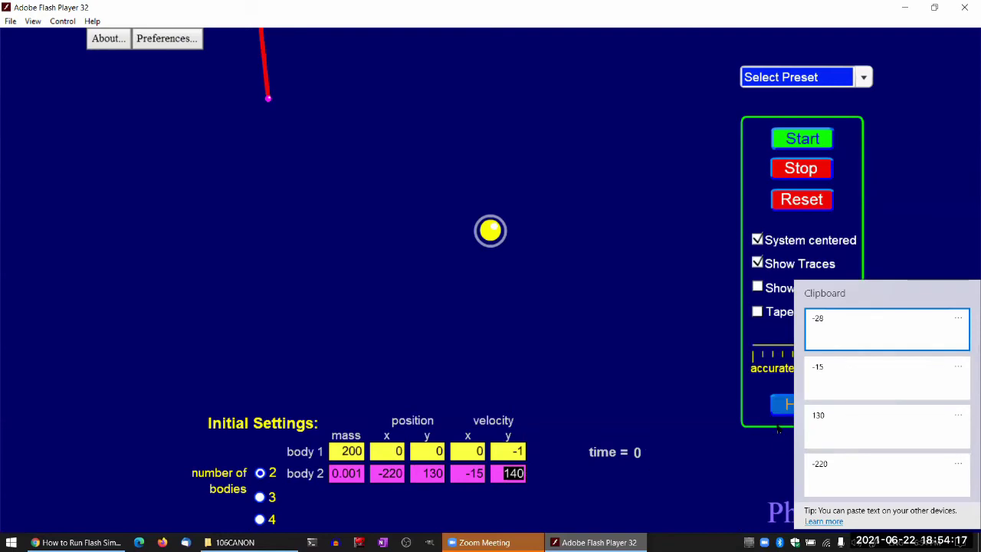
{"action": "left_click", "coordinate": [841, 330]}
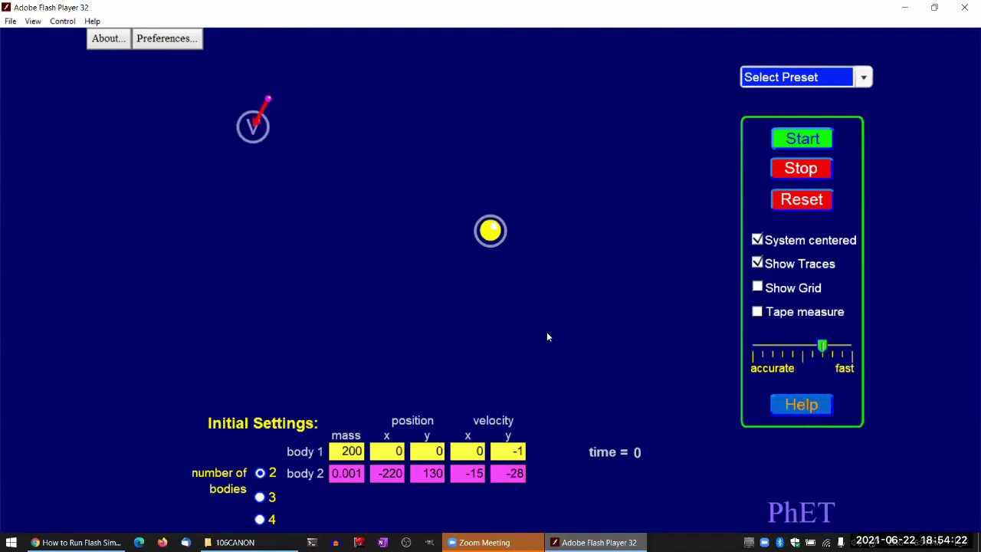
{"action": "left_click", "coordinate": [817, 140]}
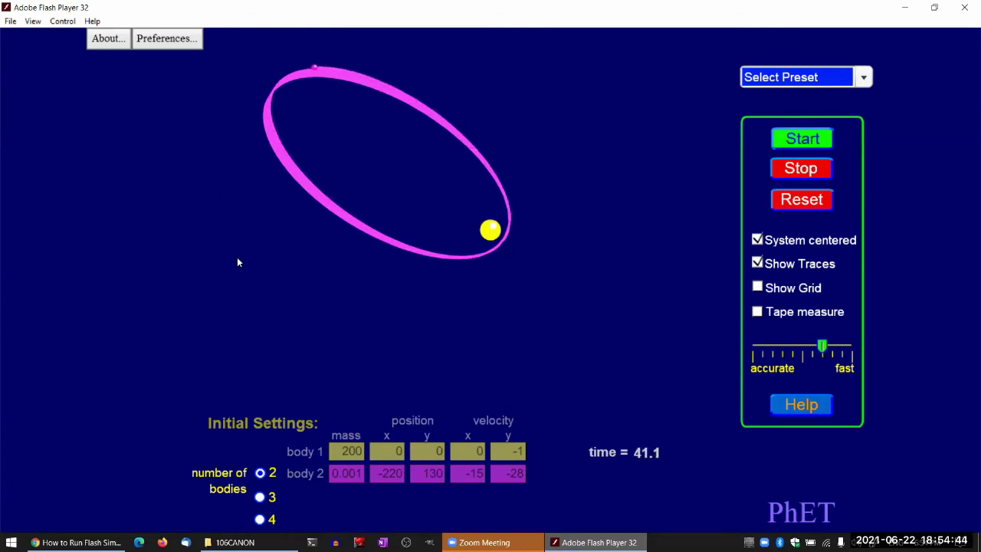
{"action": "left_click", "coordinate": [806, 170]}
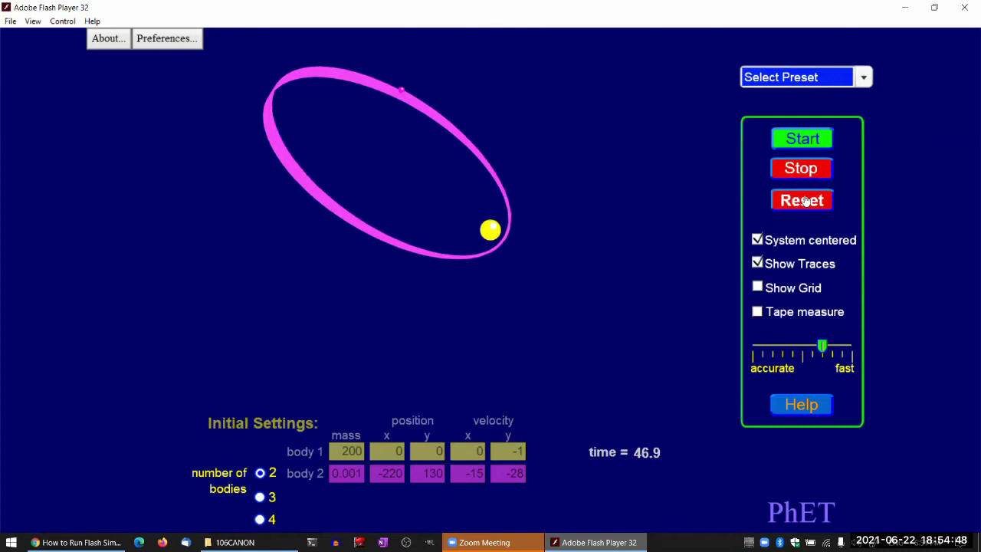
{"action": "left_click", "coordinate": [806, 201]}
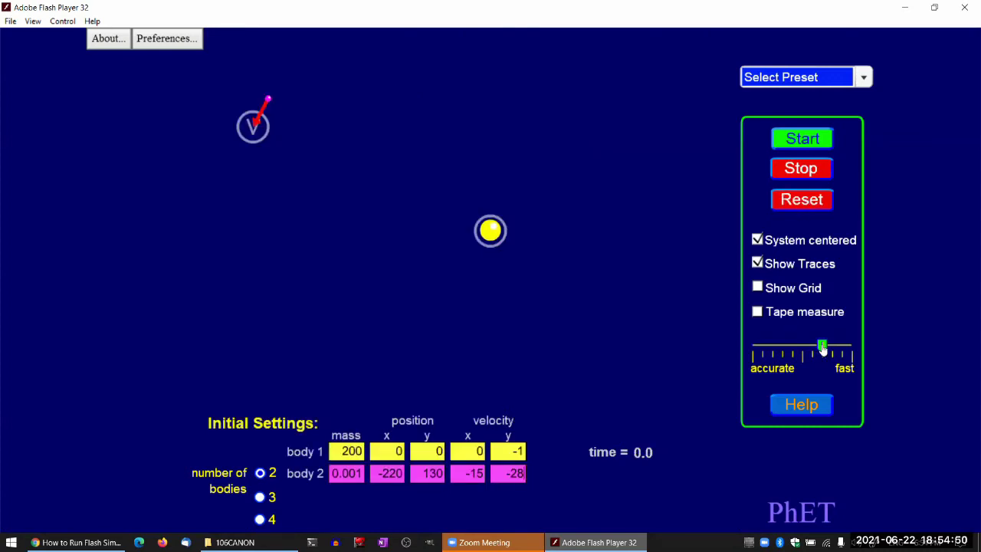
- Set the speed slider to accurate and start the two-body run
{"action": "left_click_drag", "start_coordinate": [822, 346], "coordinate": [755, 346]}
{"action": "left_click", "coordinate": [801, 139]}
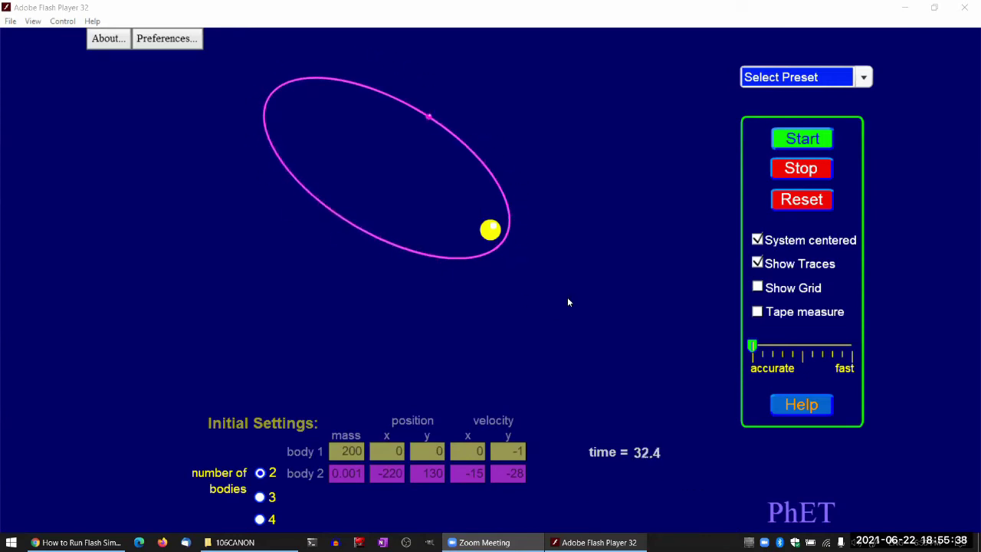
- Load the Sun, planet, comet preset, set the planet mass to 0.001, and start the run
{"action": "left_click", "coordinate": [816, 138]}
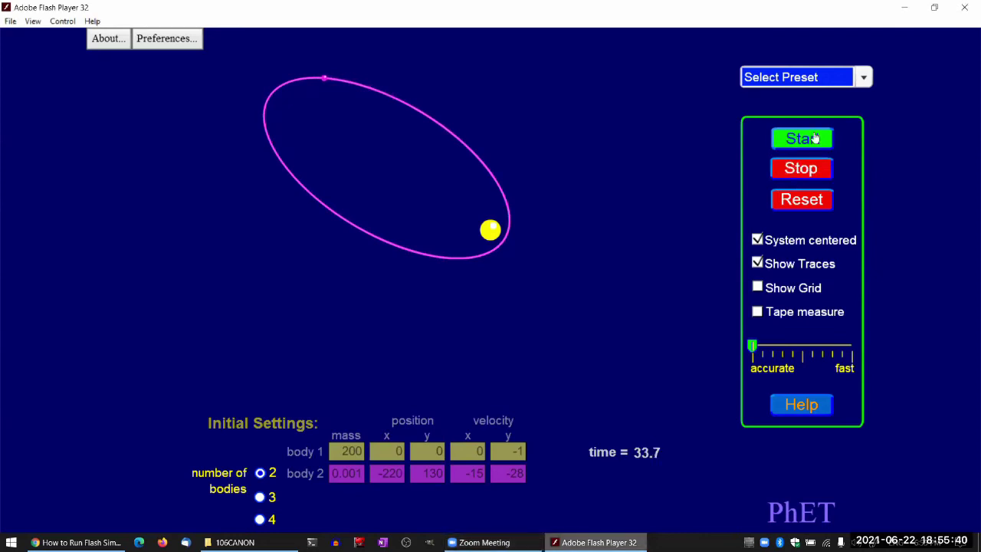
{"action": "left_click", "coordinate": [865, 77]}
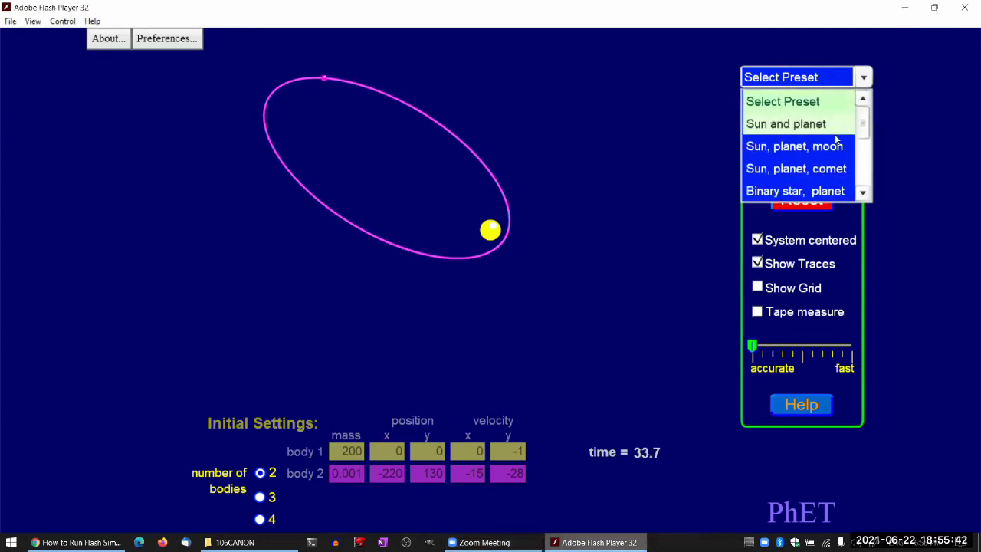
{"action": "left_click", "coordinate": [818, 171]}
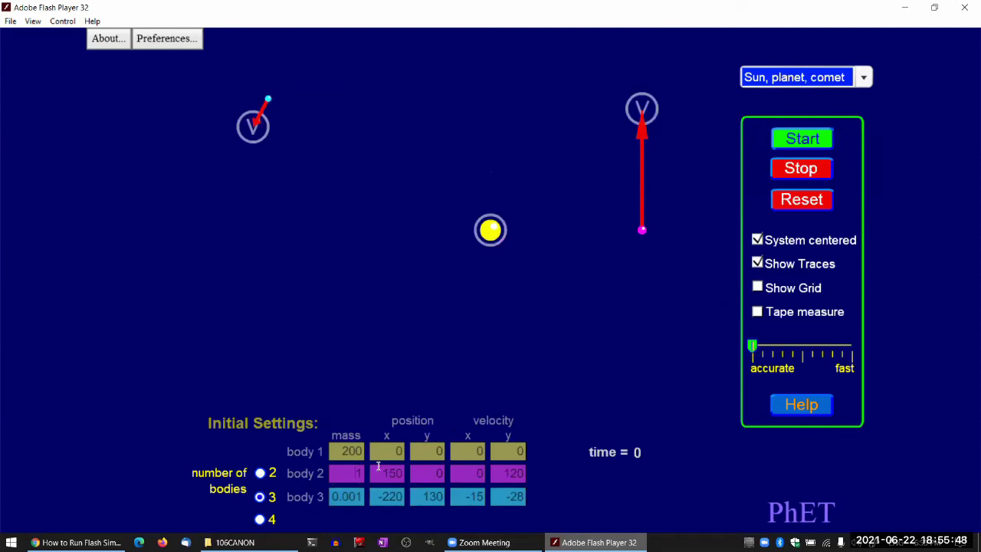
{"action": "type", "text": "0"}
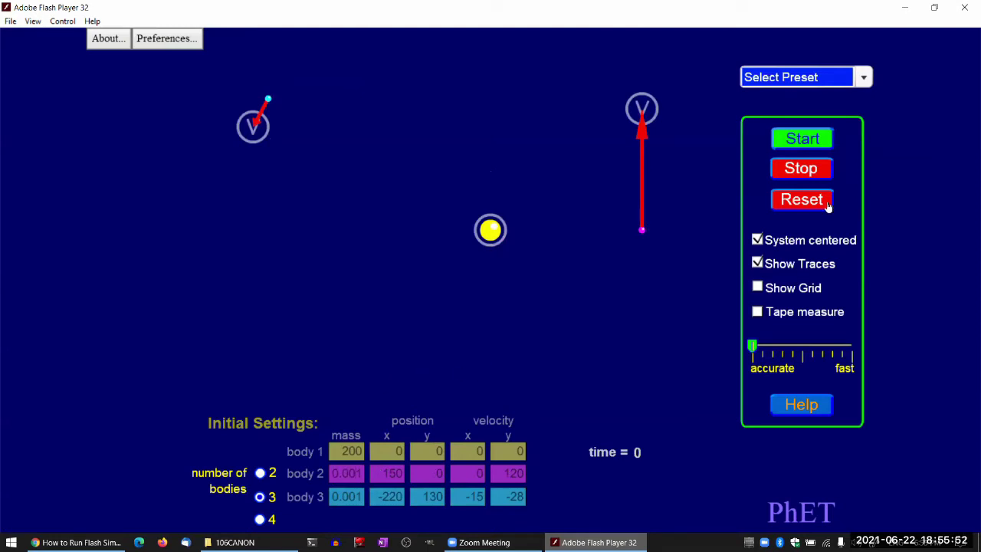
{"action": "left_click", "coordinate": [817, 145]}
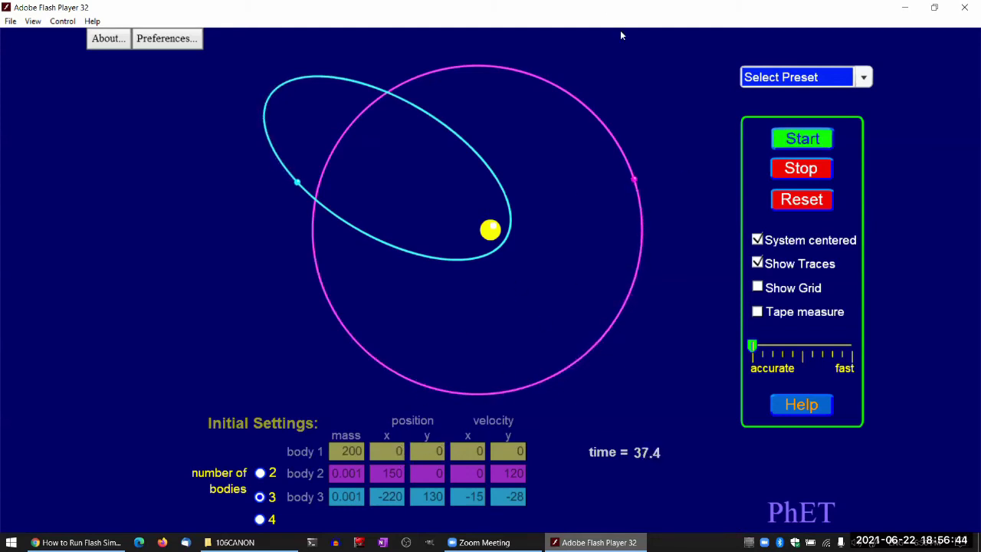
{"action": "mouse_move", "coordinate": [491, 233]}
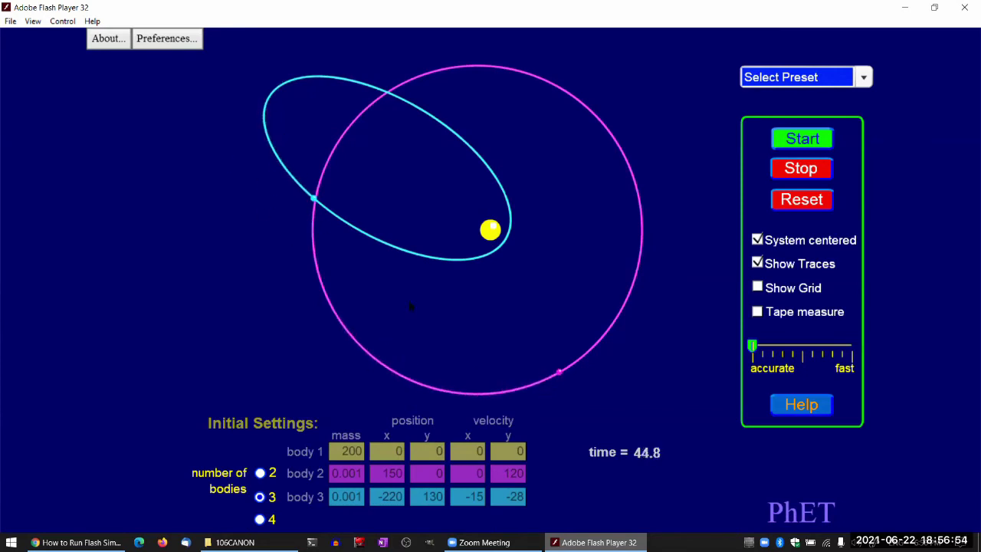
- Stop and reset, then reload the Sun, planet, comet preset and run it again
{"action": "left_click", "coordinate": [797, 173]}
{"action": "left_click", "coordinate": [797, 202]}
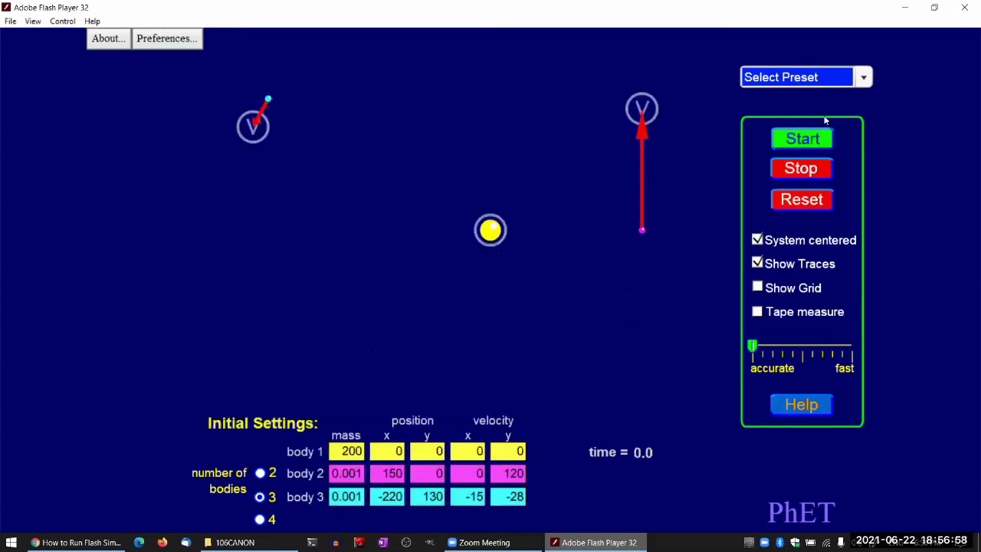
{"action": "left_click", "coordinate": [863, 78]}
{"action": "left_click", "coordinate": [800, 167]}
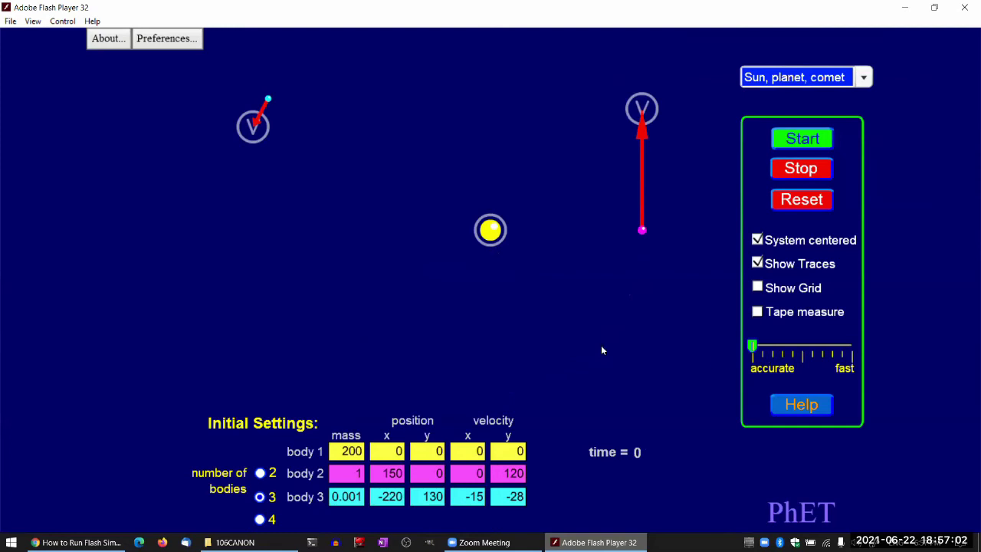
{"action": "left_click", "coordinate": [805, 151]}
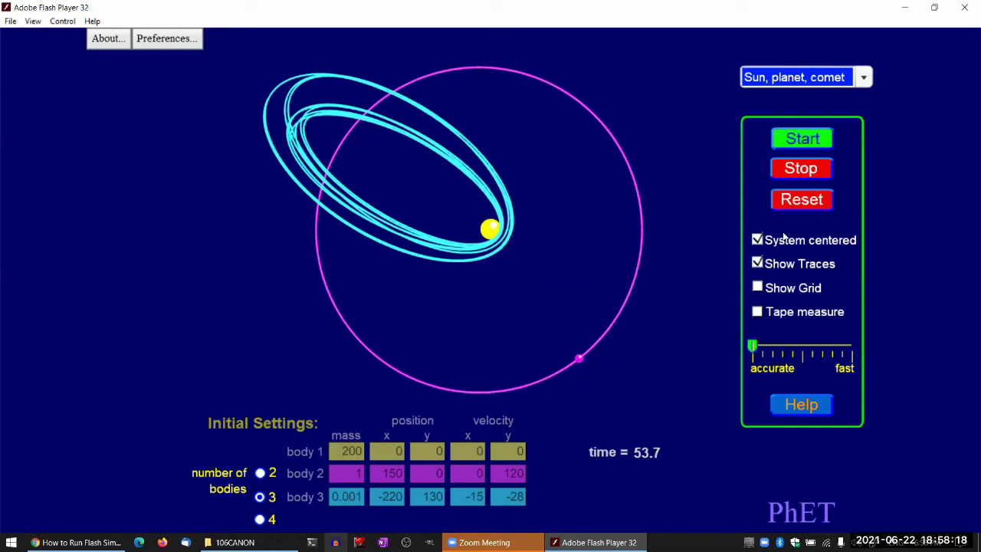
- Reset the run, raise the speed toward fast, start briefly, then reset and clear the traces
{"action": "left_click", "coordinate": [802, 169]}
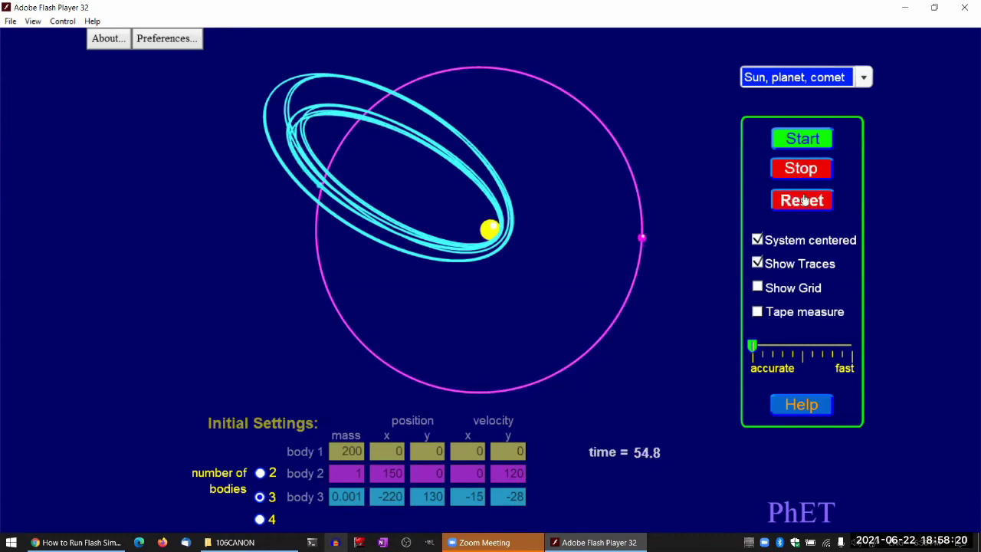
{"action": "left_click", "coordinate": [799, 201]}
{"action": "left_click_drag", "start_coordinate": [755, 350], "coordinate": [825, 353]}
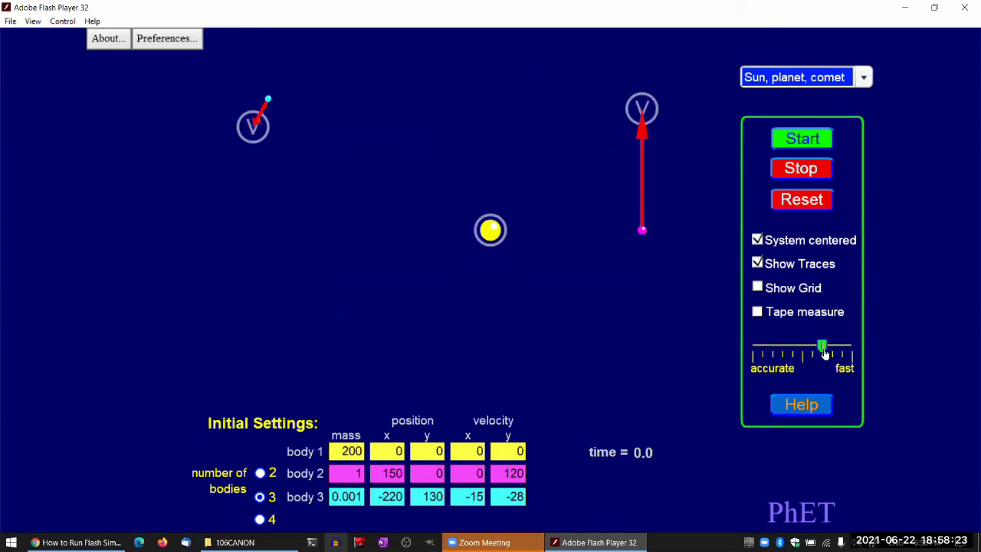
{"action": "left_click", "coordinate": [827, 139]}
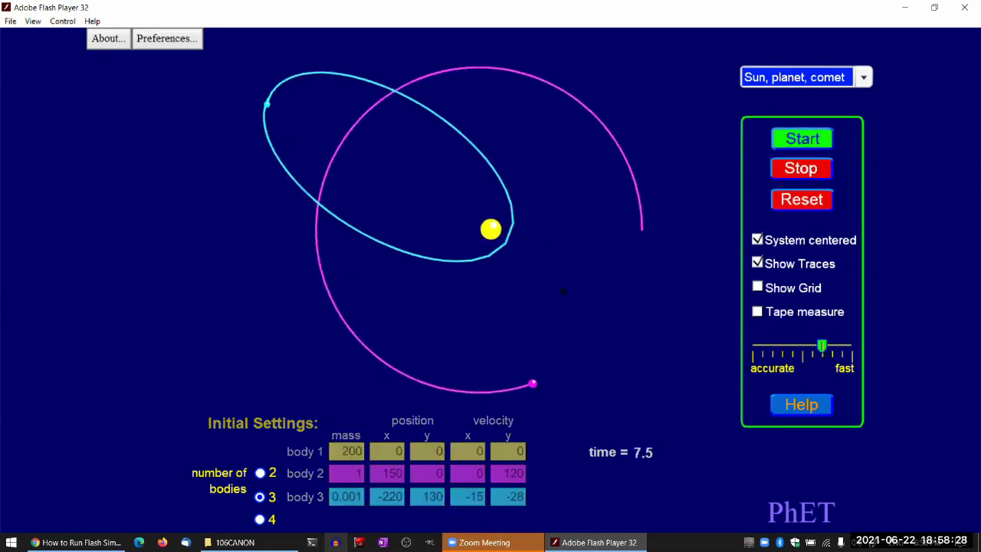
{"action": "left_click", "coordinate": [801, 199]}
- Run again at a slower, more accurate speed, then pause and nudge the speed slightly faster
{"action": "left_click_drag", "start_coordinate": [822, 344], "coordinate": [803, 347]}
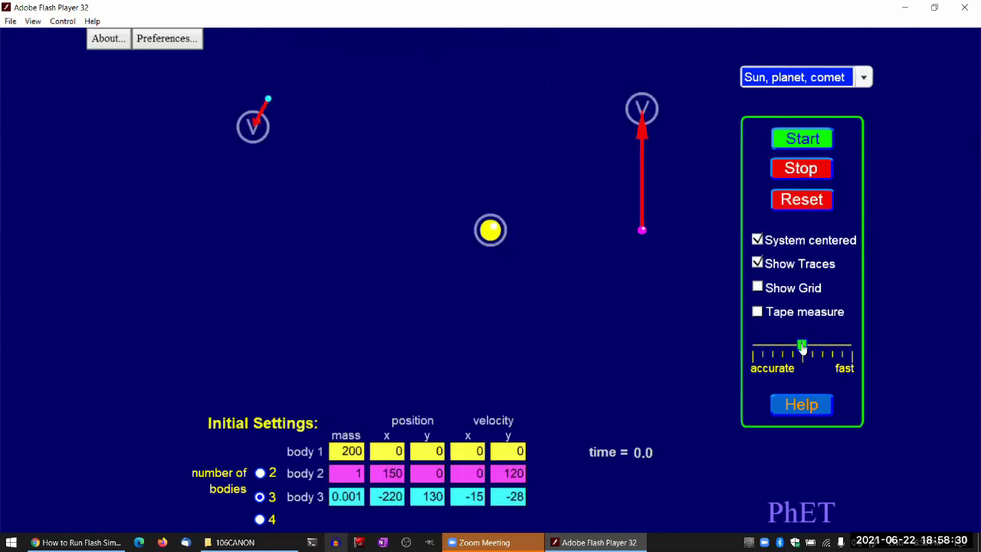
{"action": "left_click", "coordinate": [805, 137]}
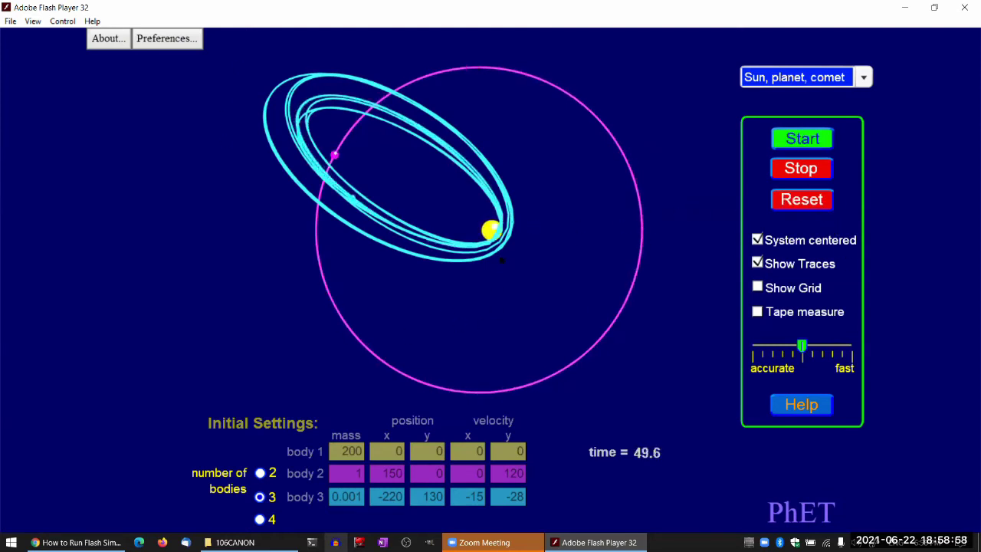
{"action": "left_click", "coordinate": [785, 178]}
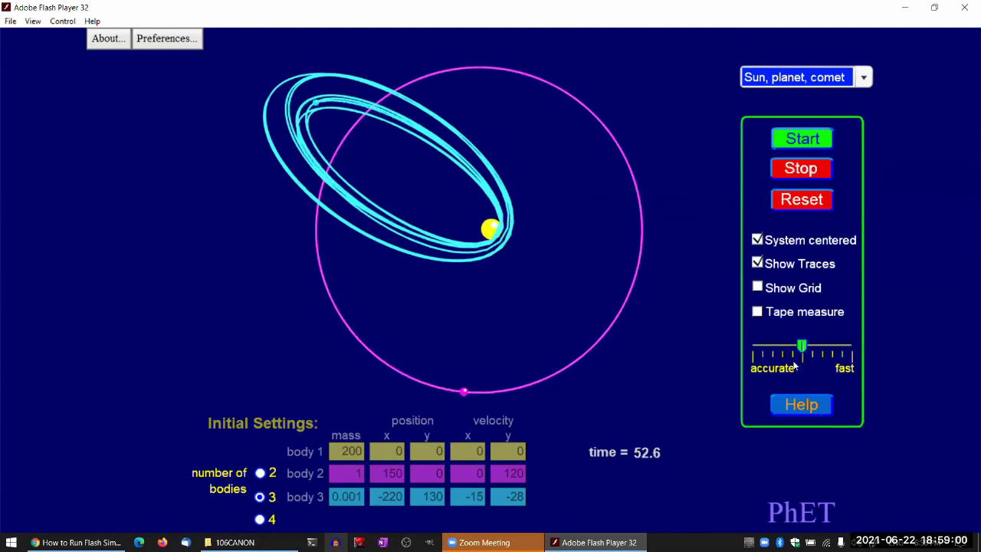
{"action": "left_click_drag", "start_coordinate": [803, 351], "coordinate": [814, 353]}
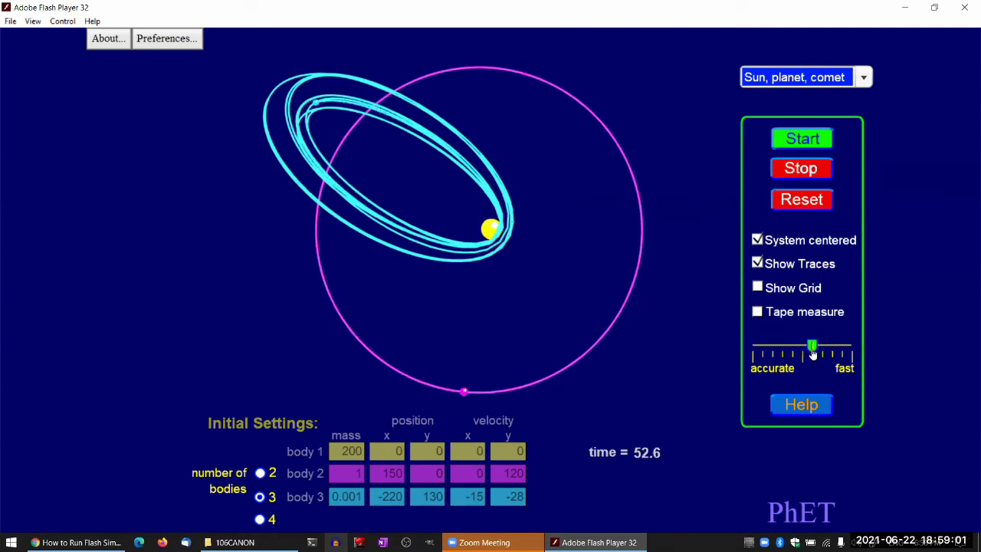
- Run from time zero, stop at 34.9, then reload the Sun, planet, comet preset
{"action": "left_click", "coordinate": [803, 201]}
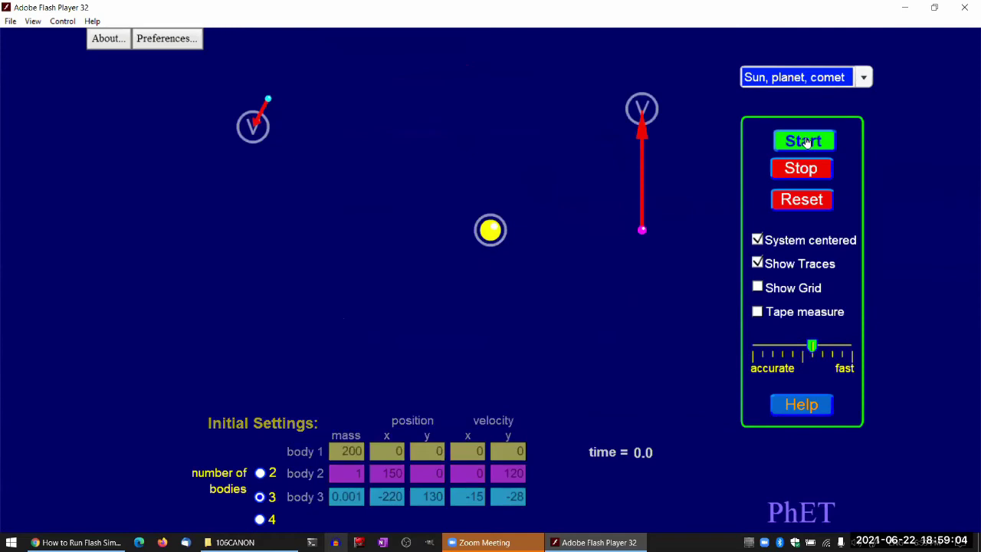
{"action": "left_click", "coordinate": [804, 144]}
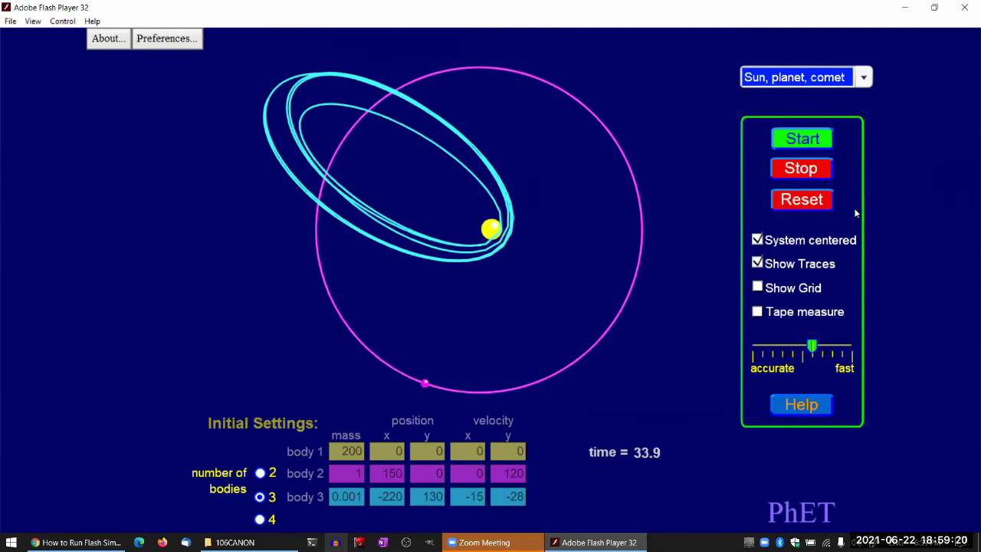
{"action": "left_click", "coordinate": [801, 169]}
{"action": "left_click", "coordinate": [864, 78]}
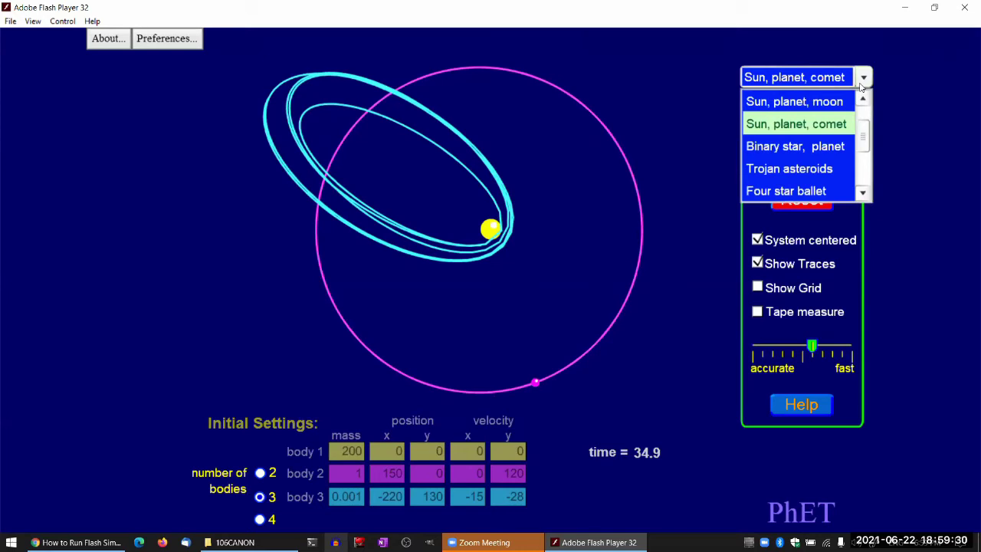
{"action": "left_click", "coordinate": [795, 123]}
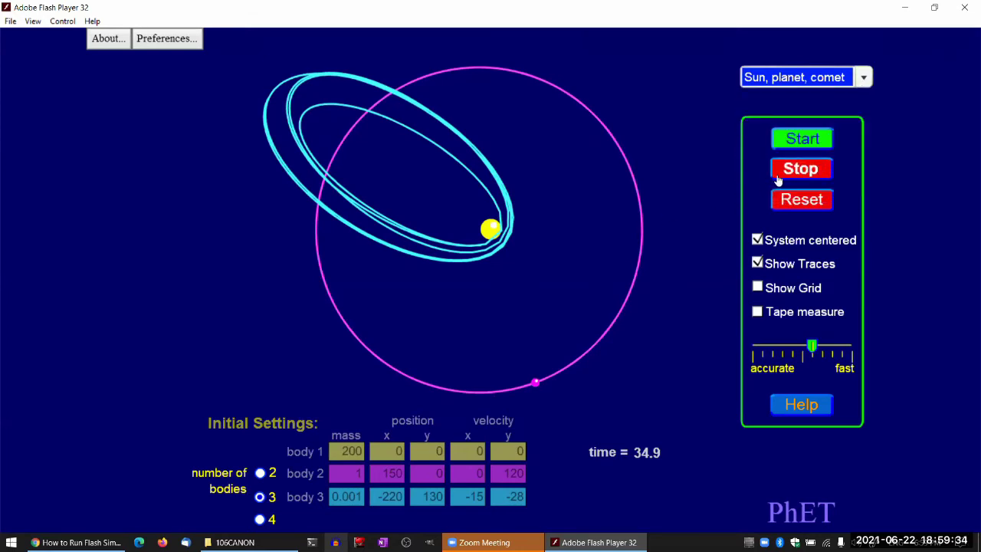
- Set the speed slider to most accurate, then run and pause at time 10.1
{"action": "left_click_drag", "start_coordinate": [812, 349], "coordinate": [754, 346]}
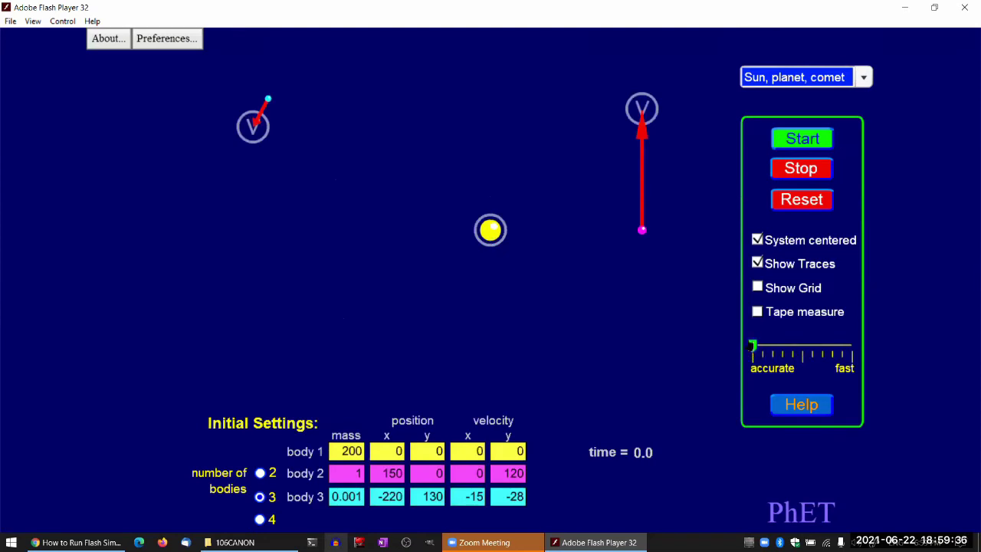
{"action": "left_click", "coordinate": [797, 138]}
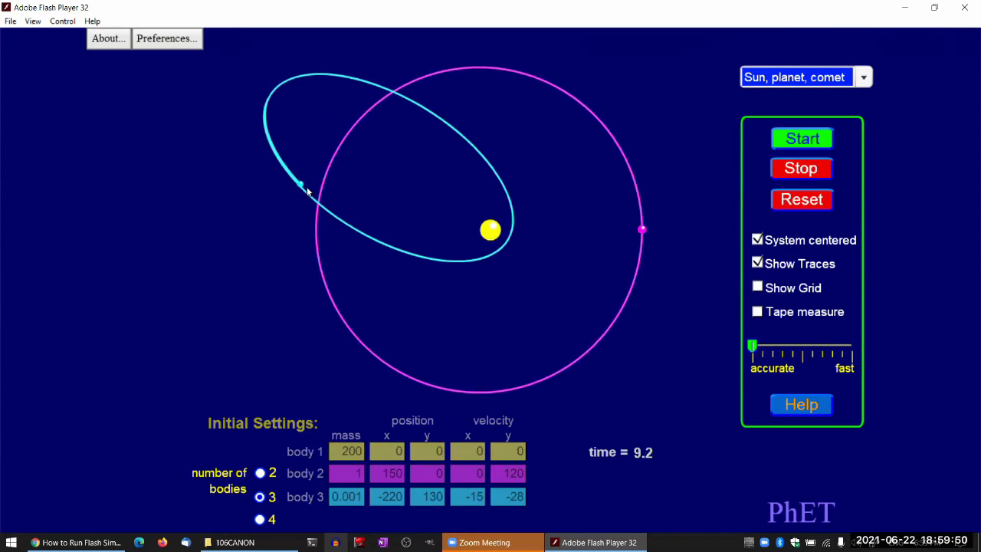
{"action": "left_click", "coordinate": [811, 168]}
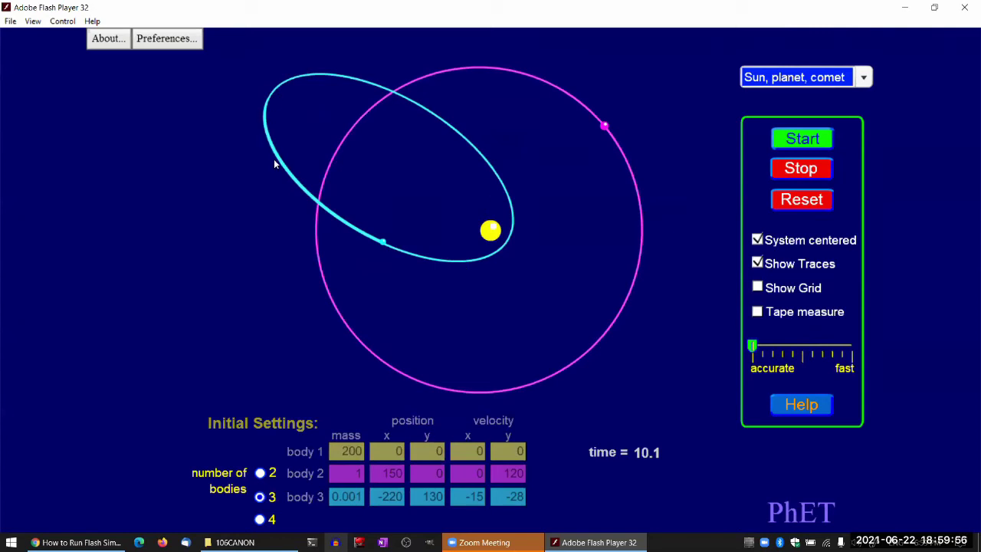
{"action": "mouse_move", "coordinate": [383, 246]}
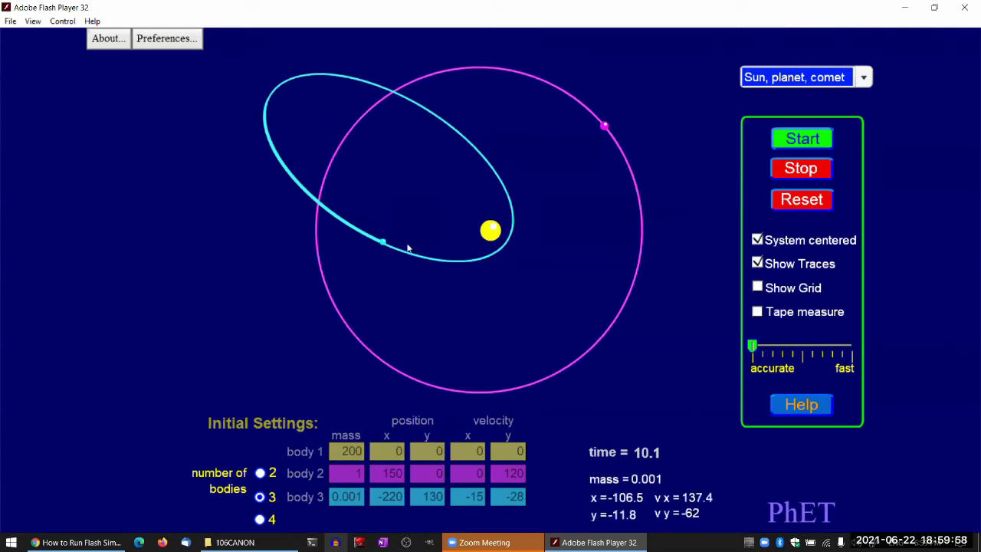
{"action": "mouse_move", "coordinate": [606, 133]}
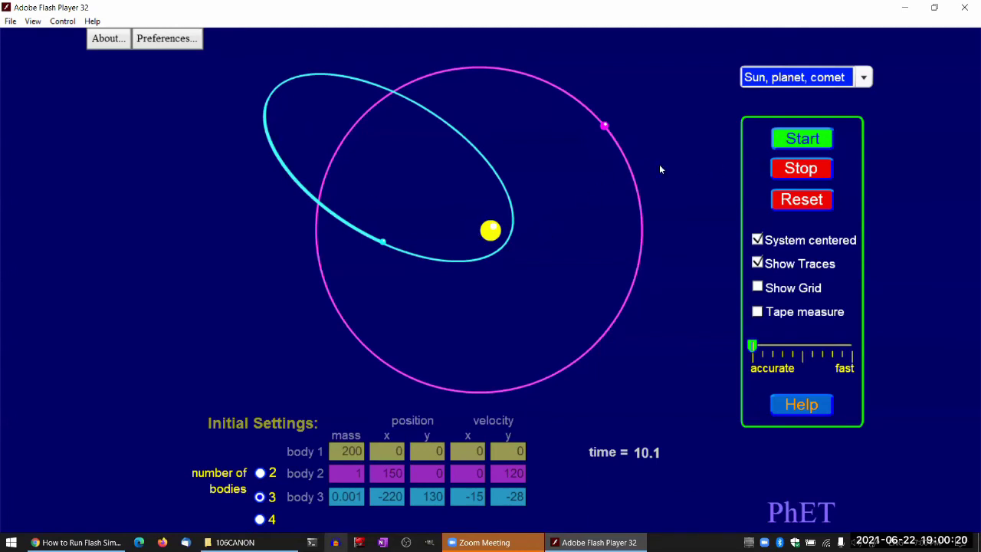
- Step the run forward through 11.7 and 12.0 to pause at 19.7, then open the preset list
{"action": "left_click", "coordinate": [796, 144]}
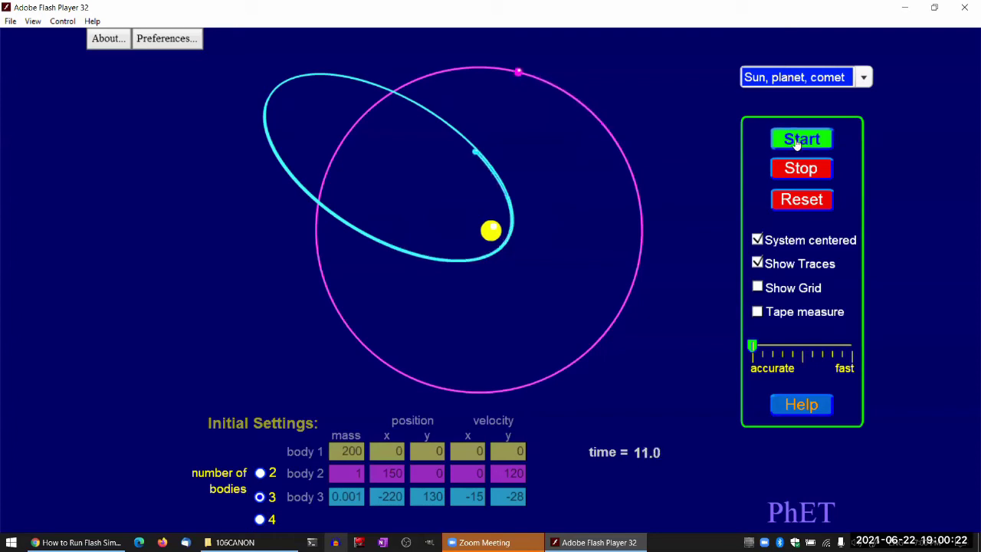
{"action": "left_click", "coordinate": [801, 168]}
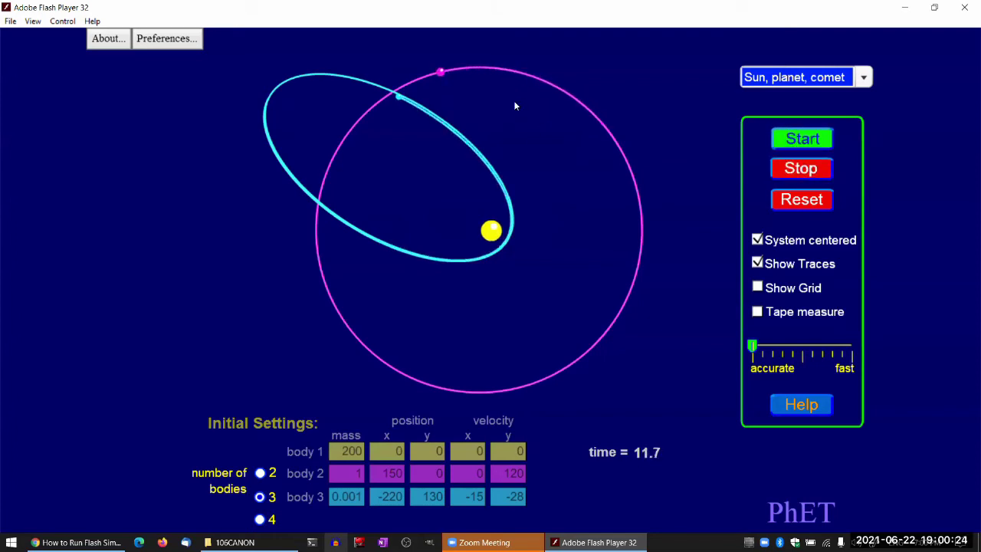
{"action": "left_click", "coordinate": [811, 145]}
{"action": "left_click", "coordinate": [810, 167]}
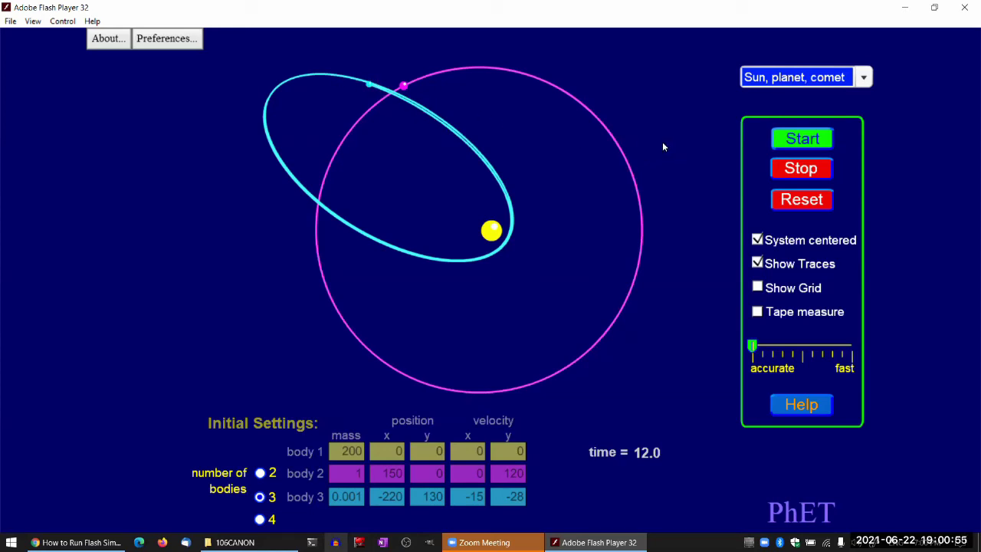
{"action": "left_click", "coordinate": [810, 141]}
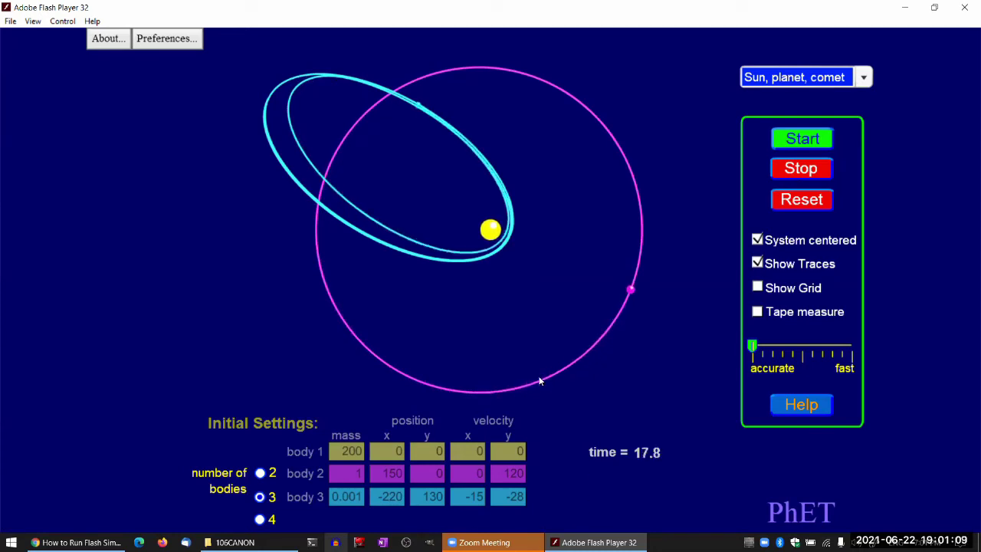
{"action": "left_click", "coordinate": [804, 168]}
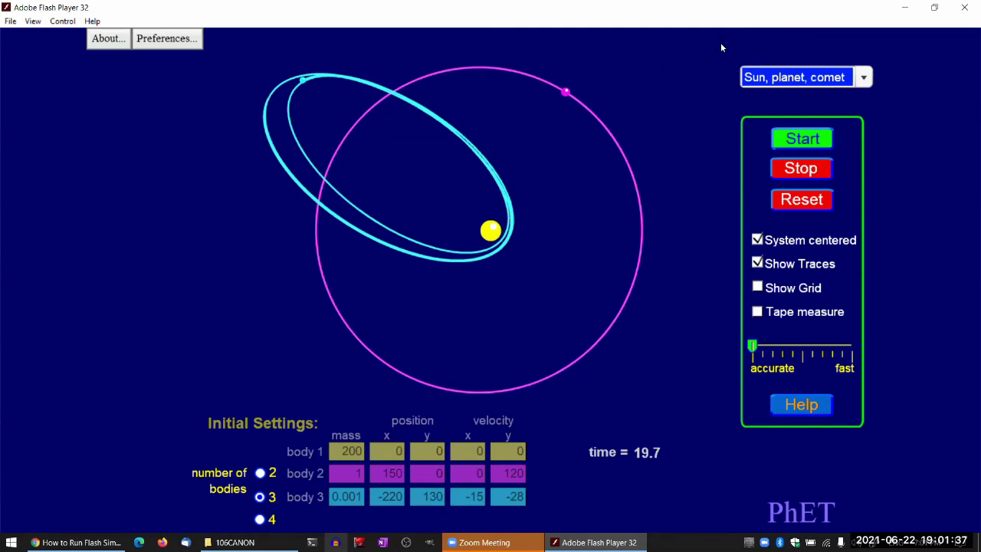
{"action": "left_click", "coordinate": [864, 77]}
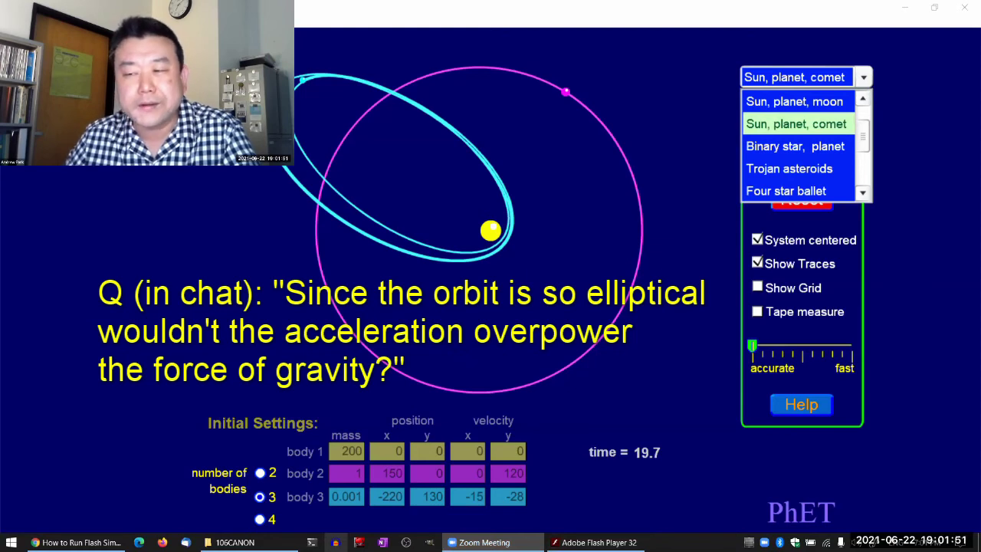
- Close the preset list, reopen it, and scroll to the Slingshot entry
{"action": "left_click", "coordinate": [563, 249]}
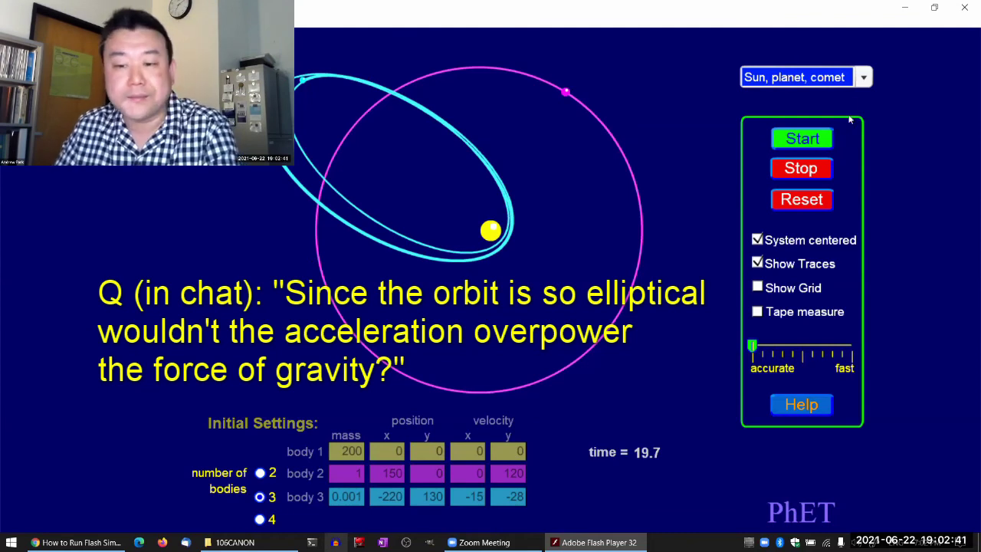
{"action": "left_click", "coordinate": [863, 80]}
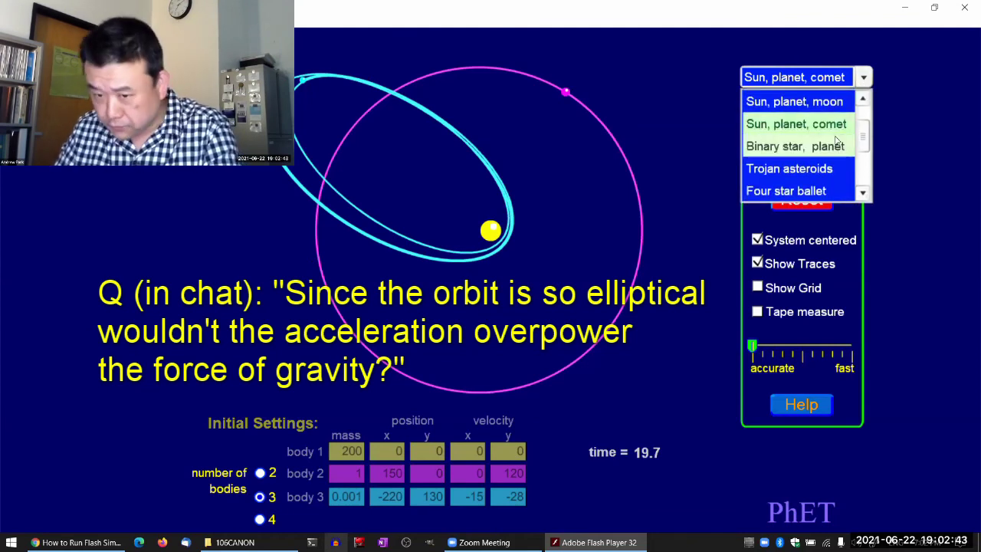
{"action": "scroll", "coordinate": [832, 144], "scroll_direction": "down", "scroll_amount": 1}
{"action": "scroll", "coordinate": [832, 144], "scroll_direction": "down", "scroll_amount": 2}
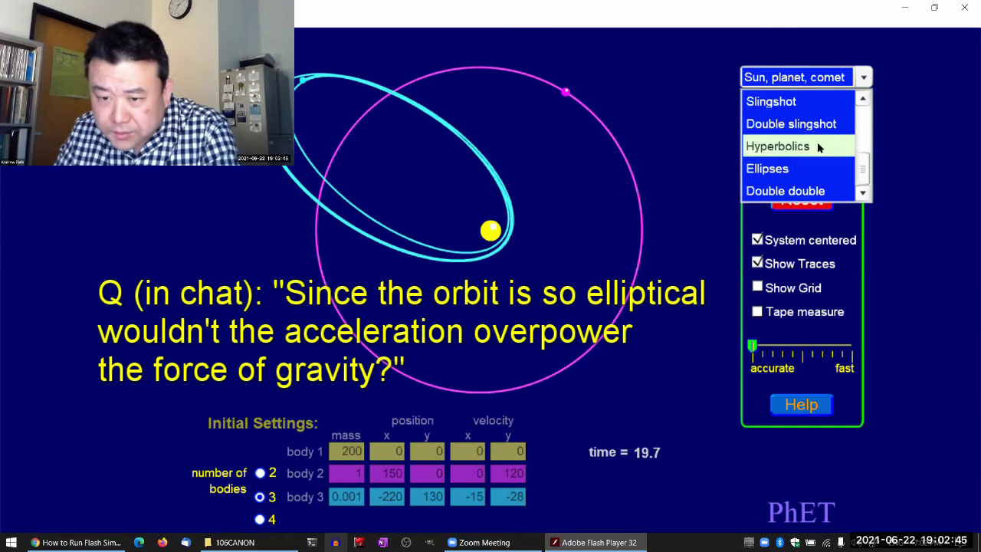
{"action": "scroll", "coordinate": [822, 146], "scroll_direction": "up", "scroll_amount": 3}
- Select Slingshot, then reopen my-solar-system (1).swf and maximize the simulation window
{"action": "left_click", "coordinate": [797, 169]}
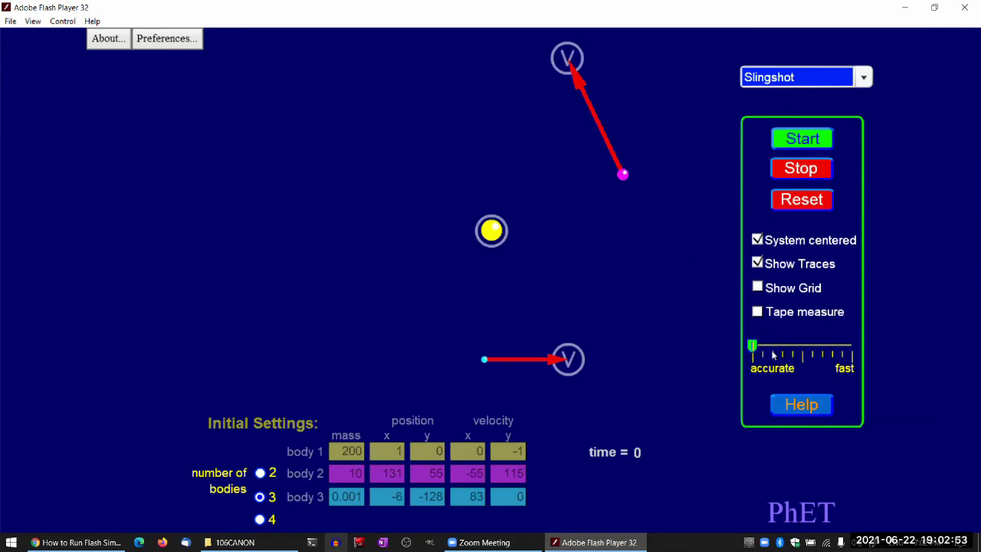
{"action": "left_click", "coordinate": [11, 21]}
{"action": "left_click", "coordinate": [23, 36]}
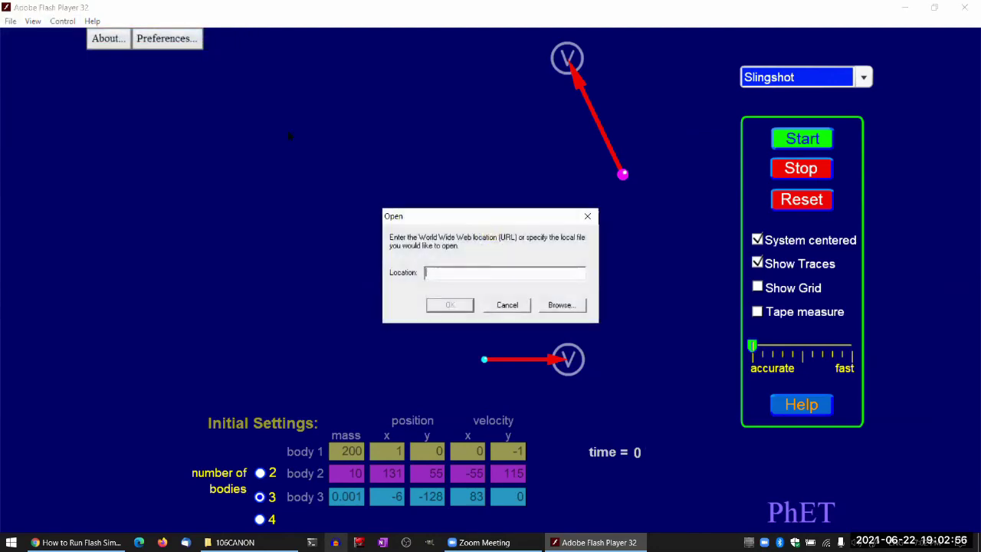
{"action": "left_click", "coordinate": [568, 309]}
{"action": "double_click", "coordinate": [489, 299]}
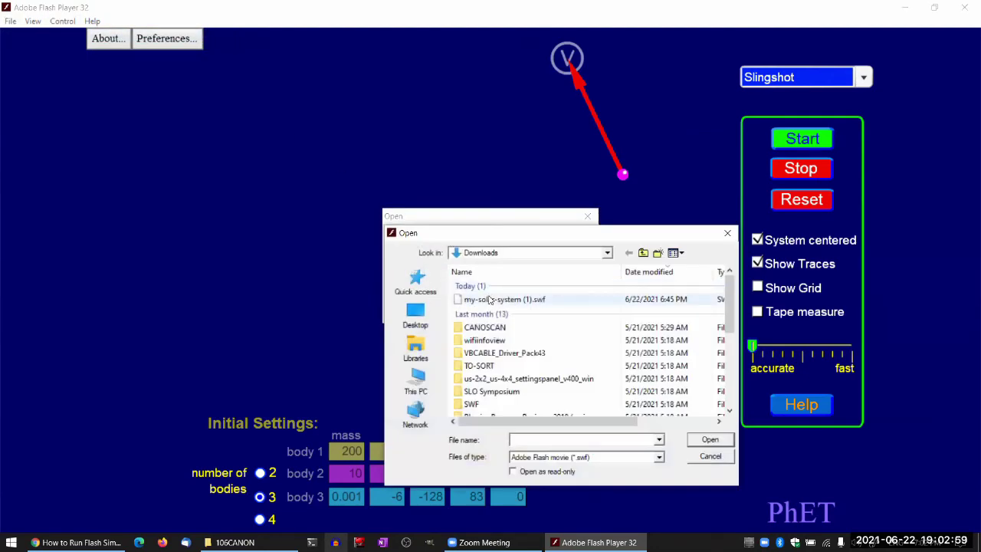
{"action": "left_click", "coordinate": [462, 308]}
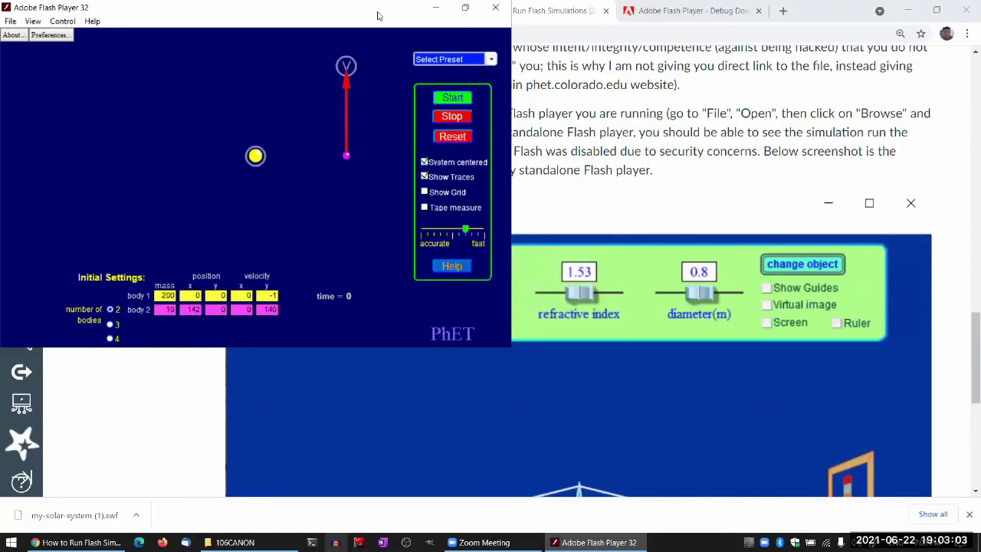
{"action": "left_click", "coordinate": [475, 14]}
- Load Slingshot in the new window, run it to 14.9, then stop and reset to 0.0
{"action": "left_click", "coordinate": [820, 80]}
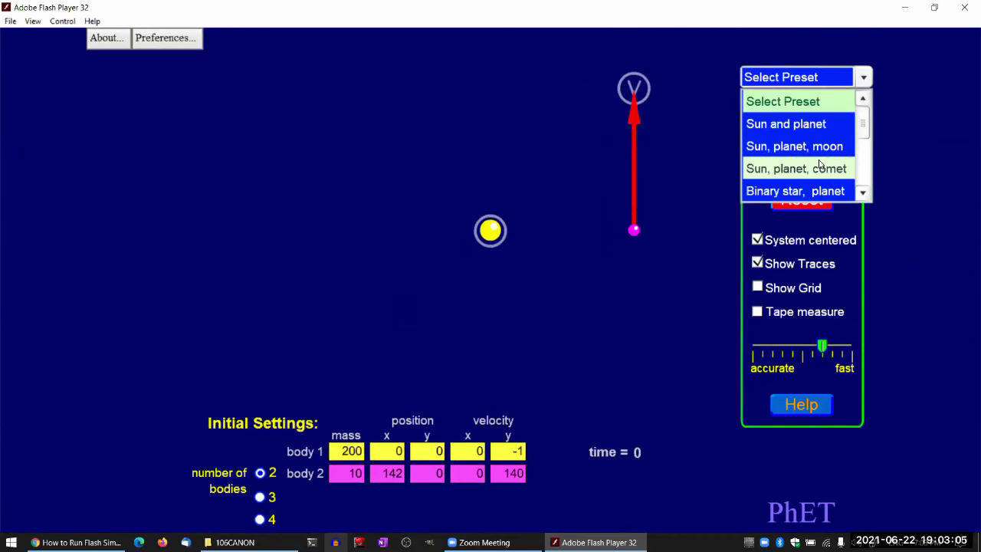
{"action": "scroll", "coordinate": [825, 185], "scroll_direction": "down", "scroll_amount": 3}
{"action": "left_click", "coordinate": [811, 127]}
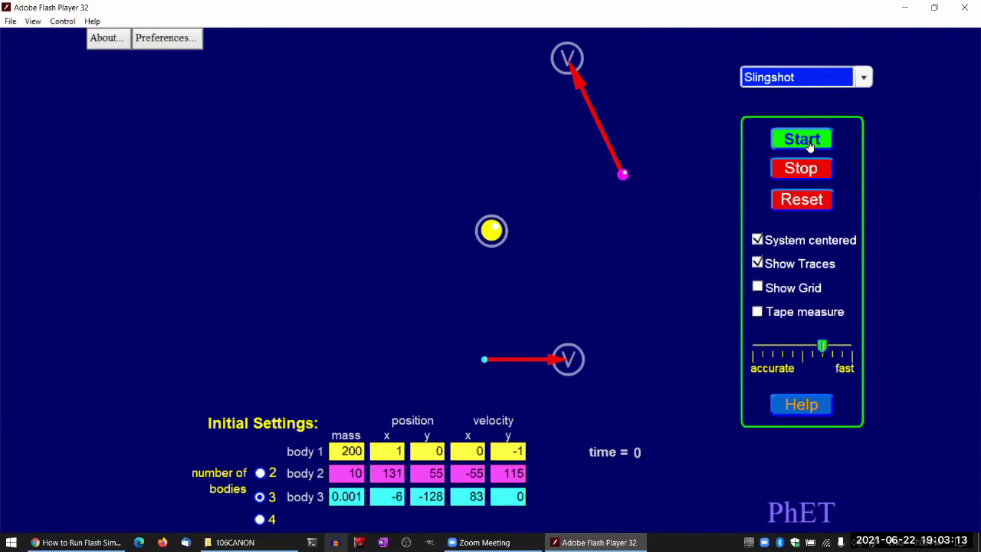
{"action": "left_click", "coordinate": [805, 139]}
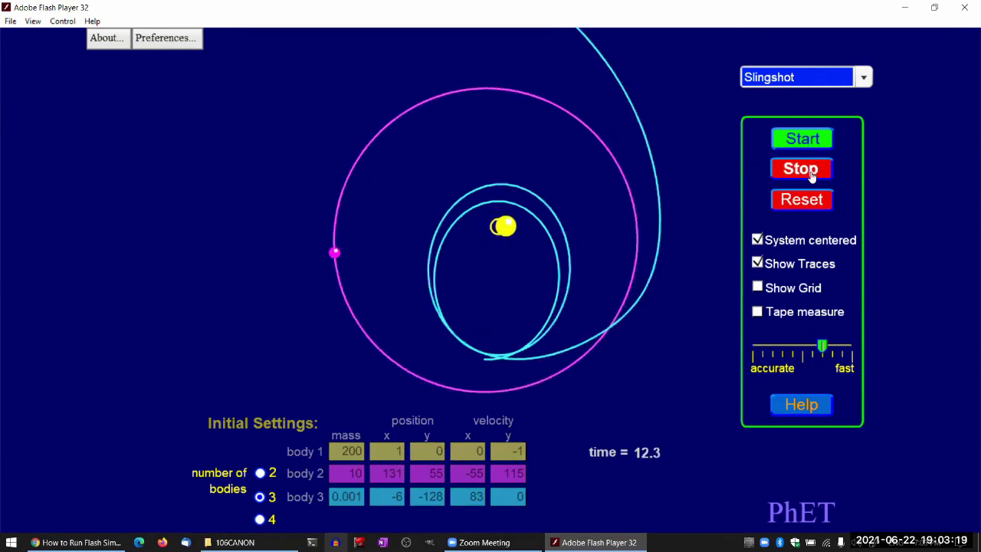
{"action": "left_click", "coordinate": [811, 173]}
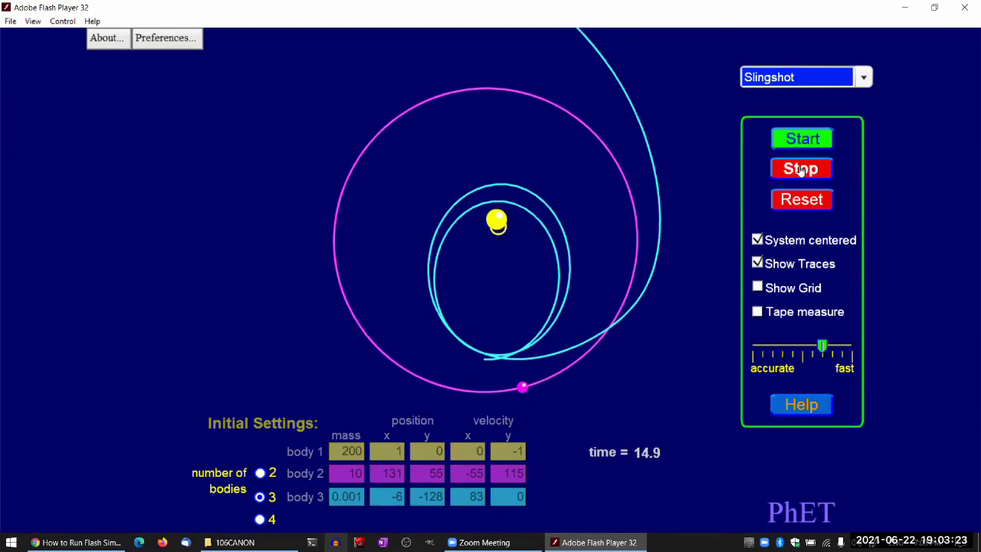
{"action": "left_click", "coordinate": [797, 198]}
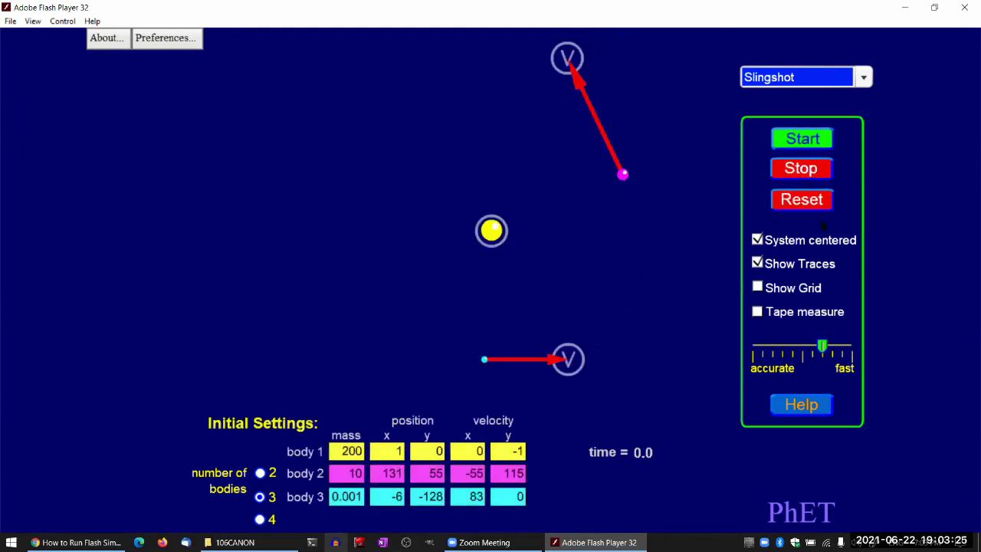
- Drag the speed slider to the accurate end and start the Slingshot run
{"action": "left_click_drag", "start_coordinate": [822, 349], "coordinate": [743, 352]}
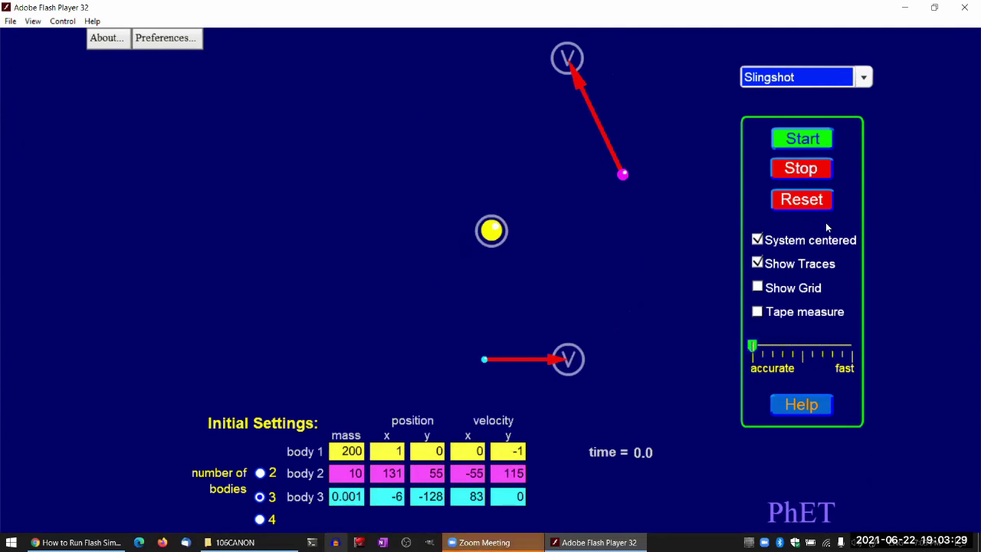
{"action": "left_click", "coordinate": [820, 139]}
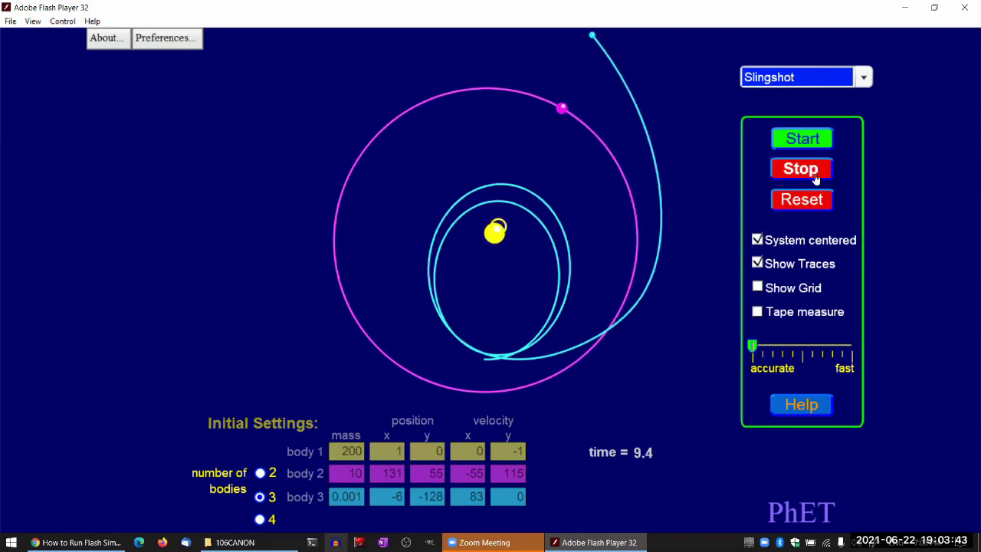
- Restart Slingshot from zero, pausing twice to read the bodies' values, then resume running toward 5.6
{"action": "left_click", "coordinate": [802, 199]}
{"action": "left_click", "coordinate": [810, 145]}
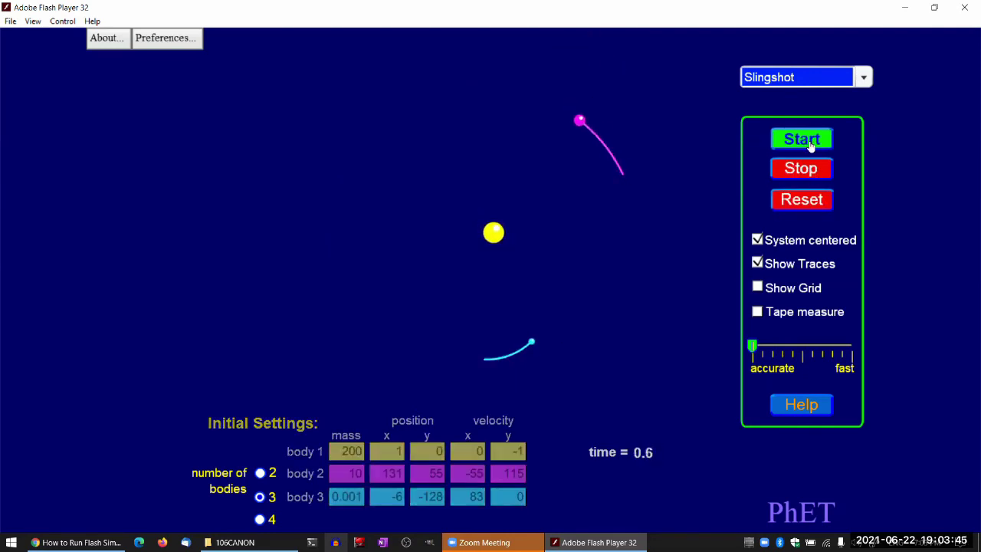
{"action": "left_click", "coordinate": [811, 172]}
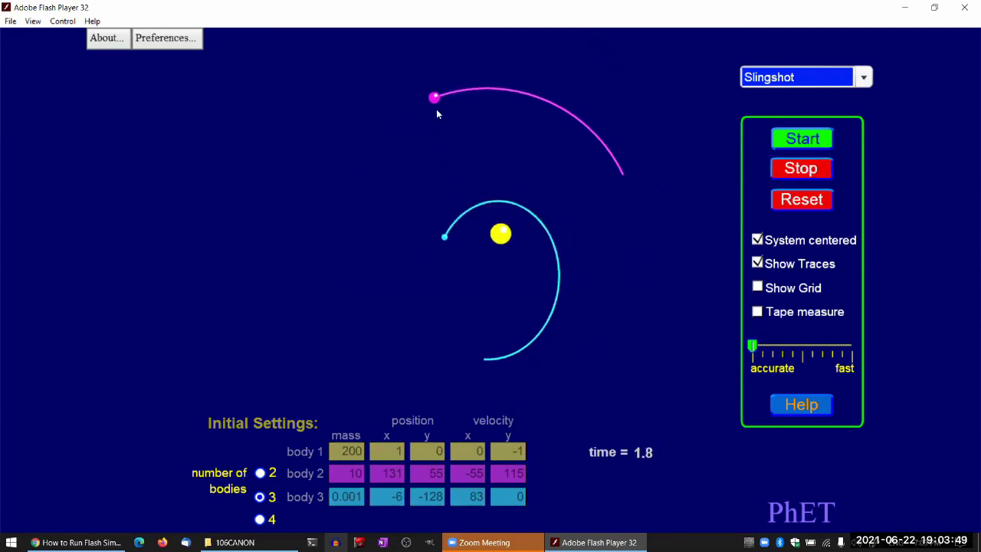
{"action": "mouse_move", "coordinate": [434, 97]}
{"action": "mouse_move", "coordinate": [445, 238]}
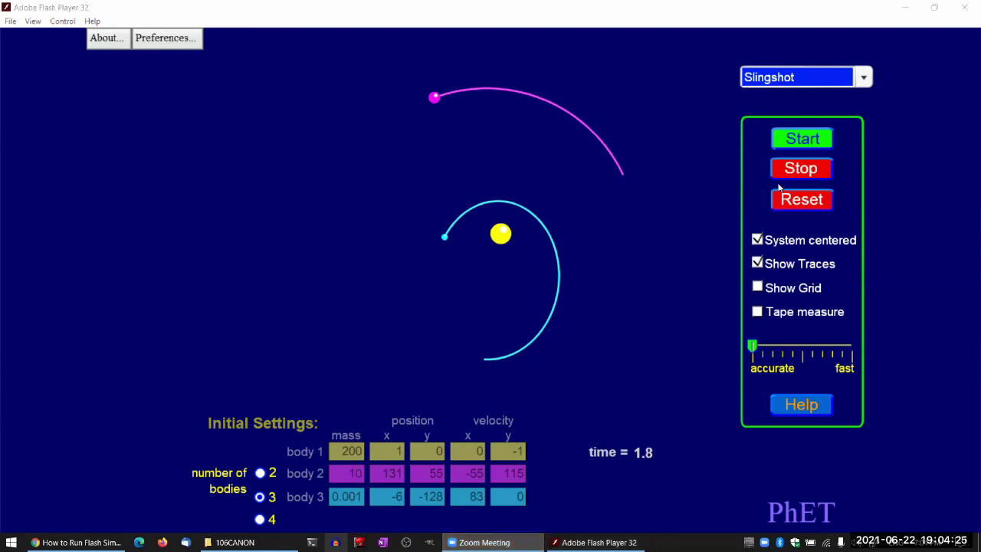
{"action": "left_click", "coordinate": [797, 139]}
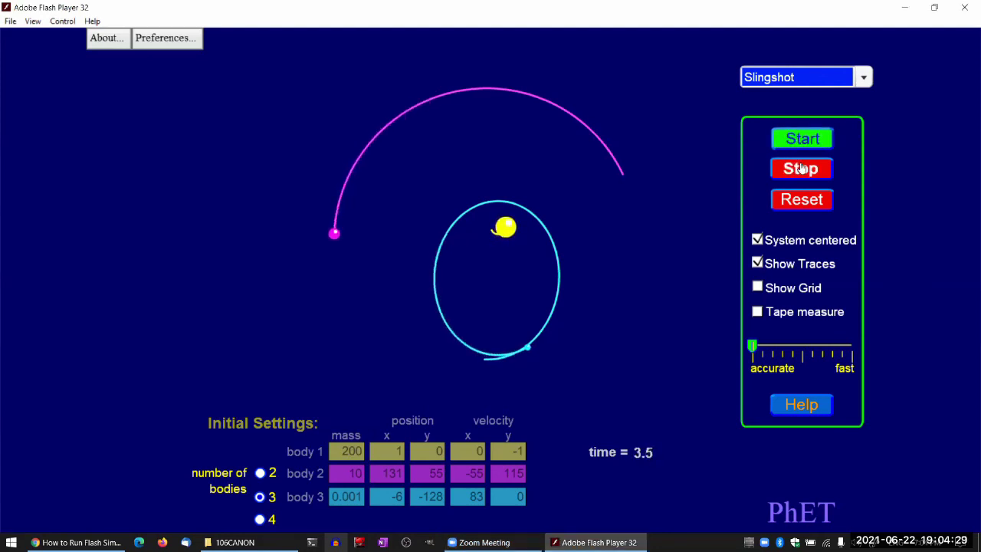
{"action": "left_click", "coordinate": [801, 169]}
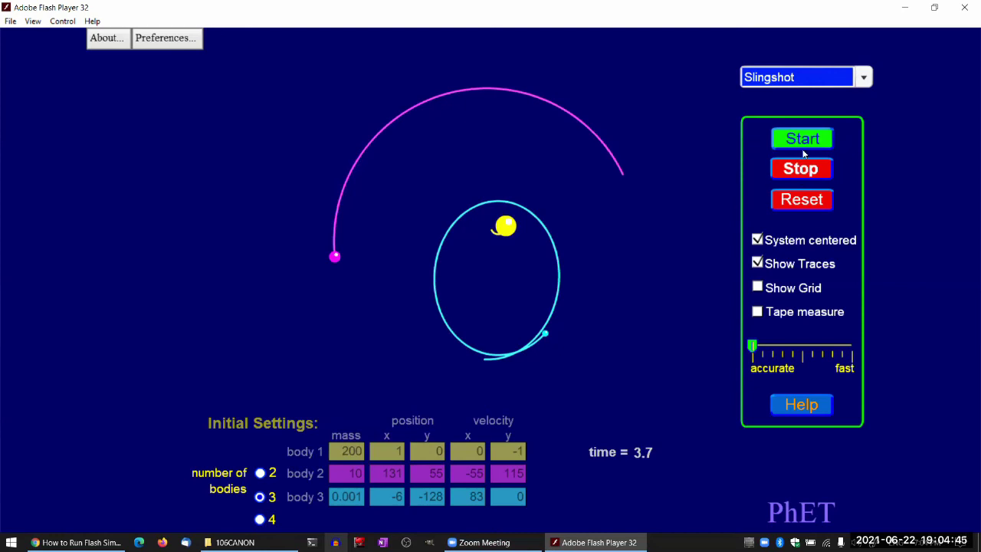
{"action": "left_click", "coordinate": [802, 146]}
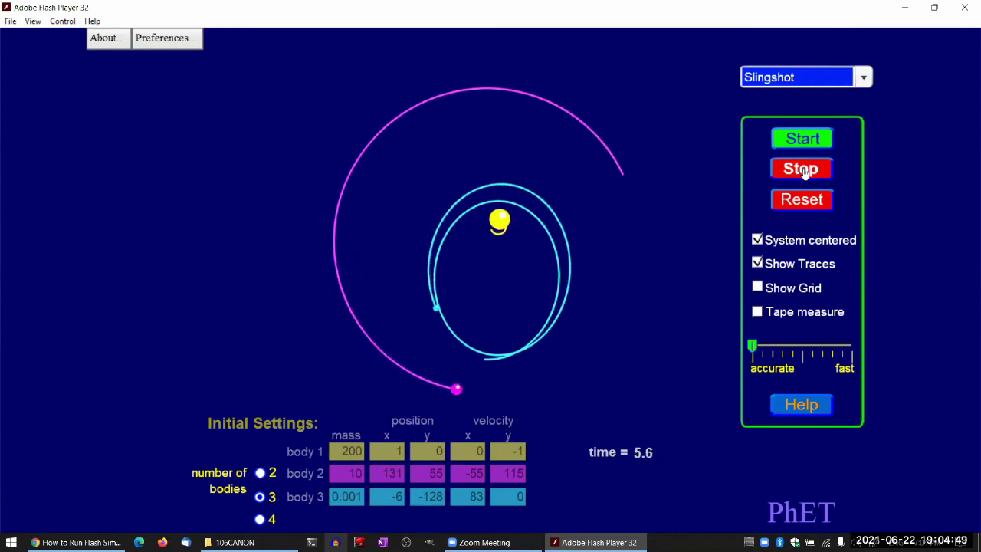
- Advance Slingshot in short bursts, reading body values while paused, until time 11.1, leaving it running
{"action": "left_click", "coordinate": [803, 170]}
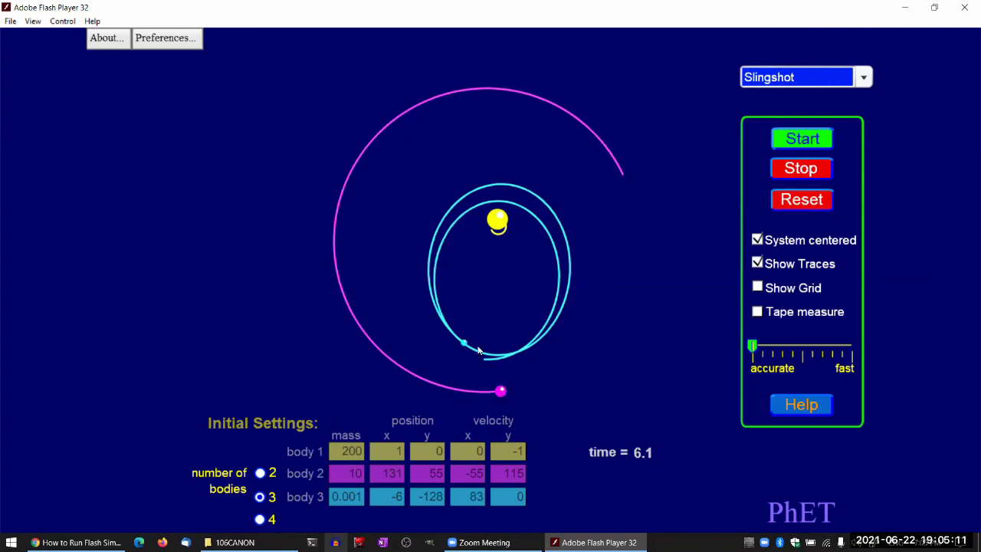
{"action": "mouse_move", "coordinate": [463, 347]}
{"action": "left_click", "coordinate": [797, 140]}
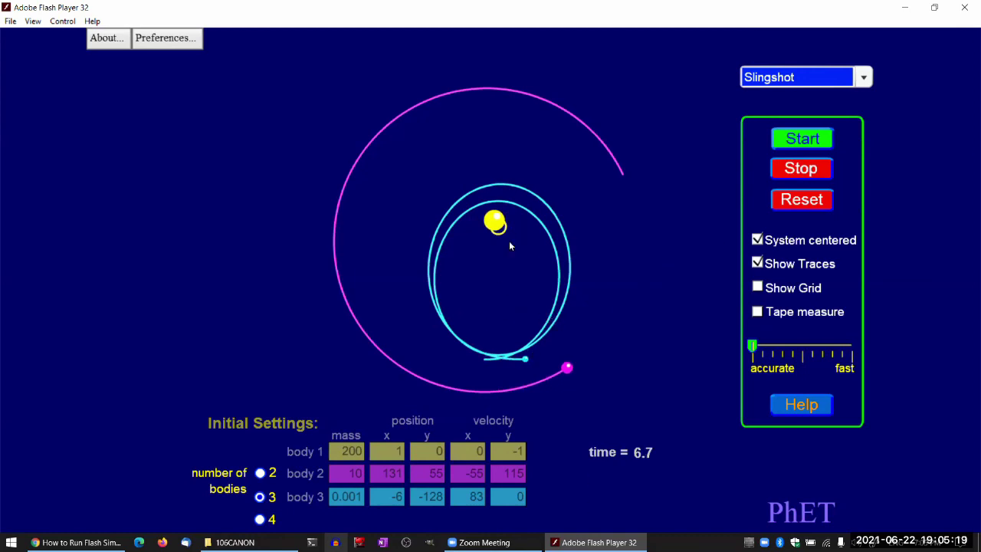
{"action": "mouse_move", "coordinate": [498, 223]}
{"action": "left_click", "coordinate": [794, 145]}
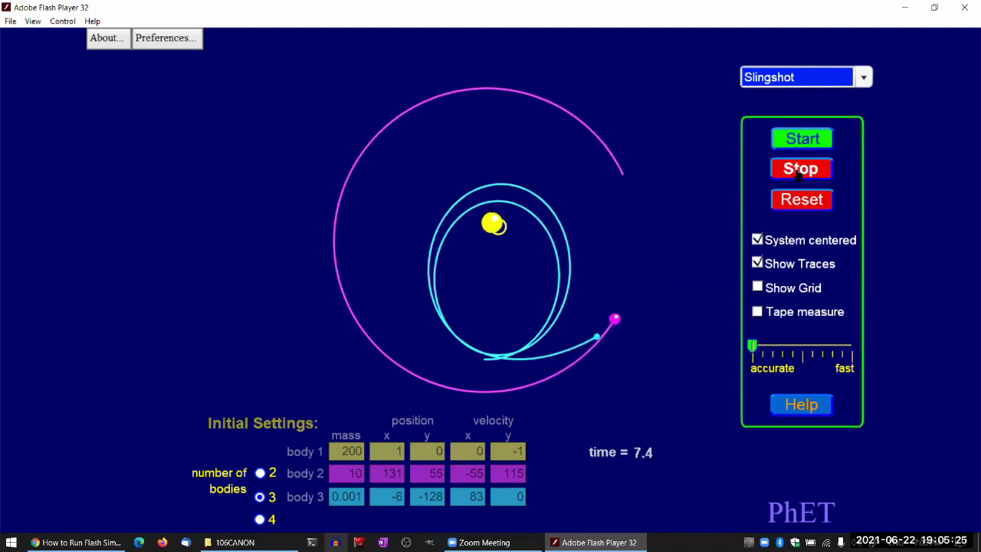
{"action": "left_click", "coordinate": [803, 169]}
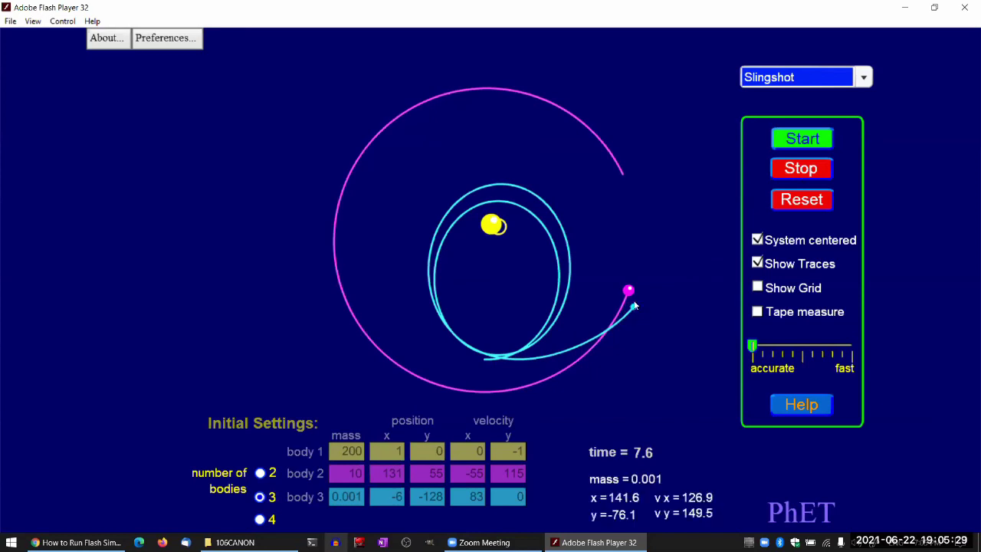
{"action": "mouse_move", "coordinate": [628, 296]}
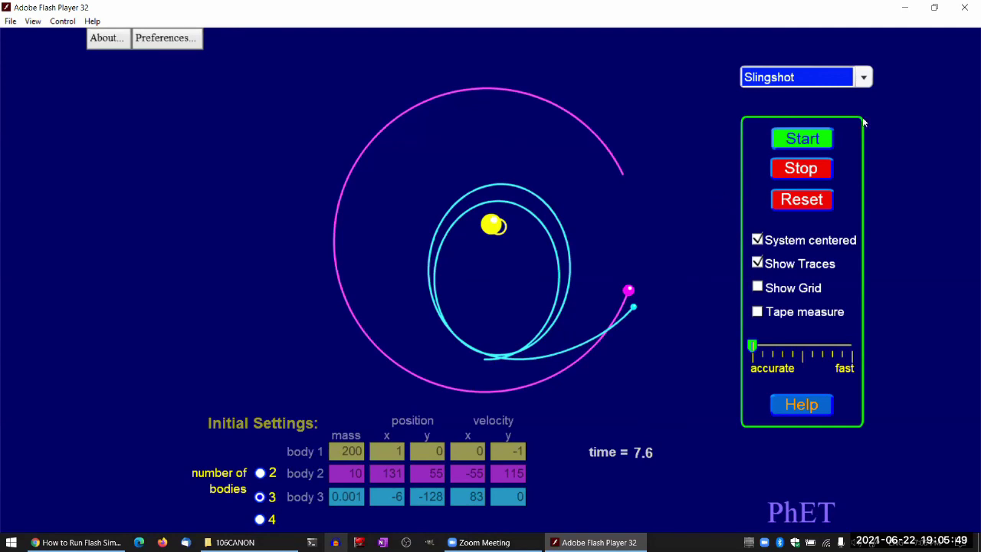
{"action": "left_click", "coordinate": [802, 139]}
{"action": "left_click", "coordinate": [802, 170]}
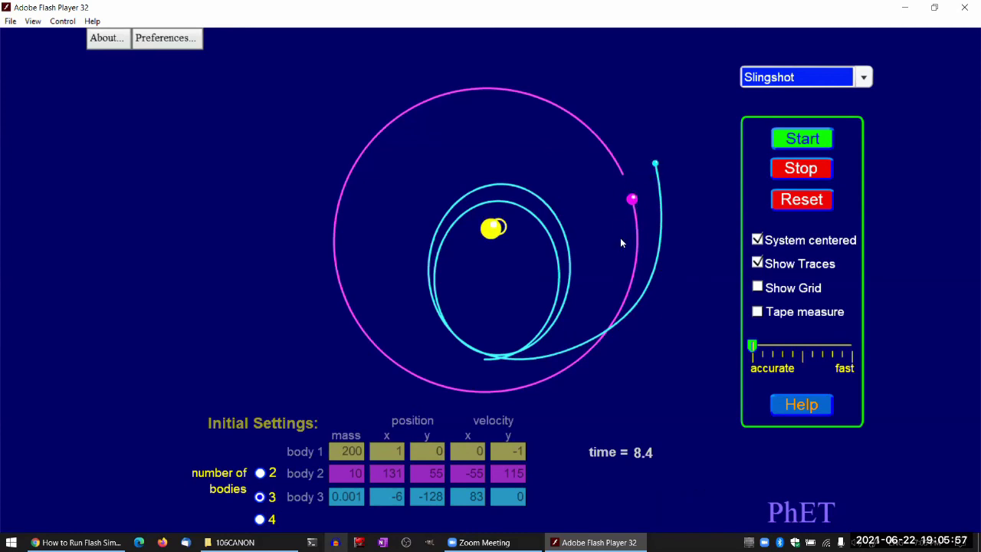
{"action": "left_click", "coordinate": [786, 141]}
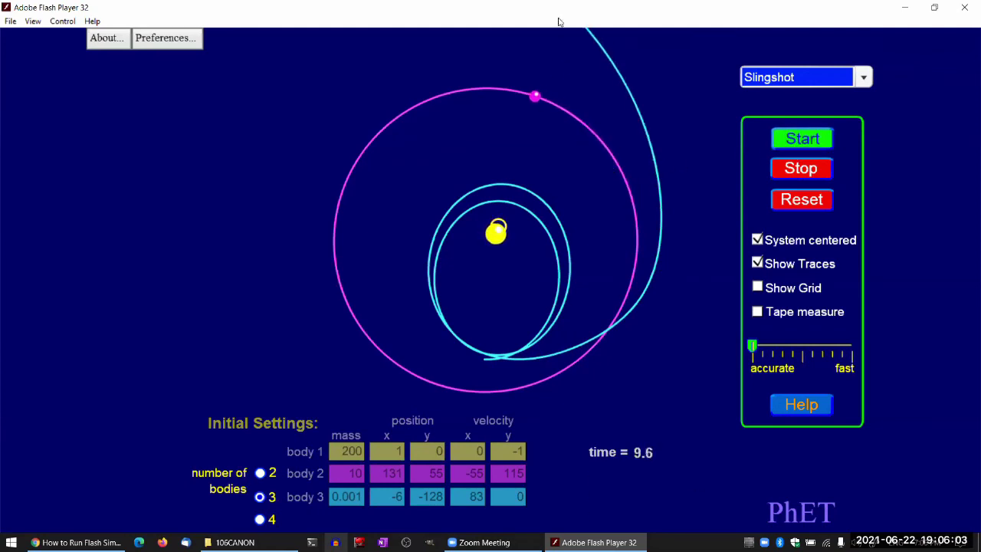
- Pause the Slingshot run at time 12.1, with the comet's trace escaping the system
{"action": "left_click", "coordinate": [798, 171]}
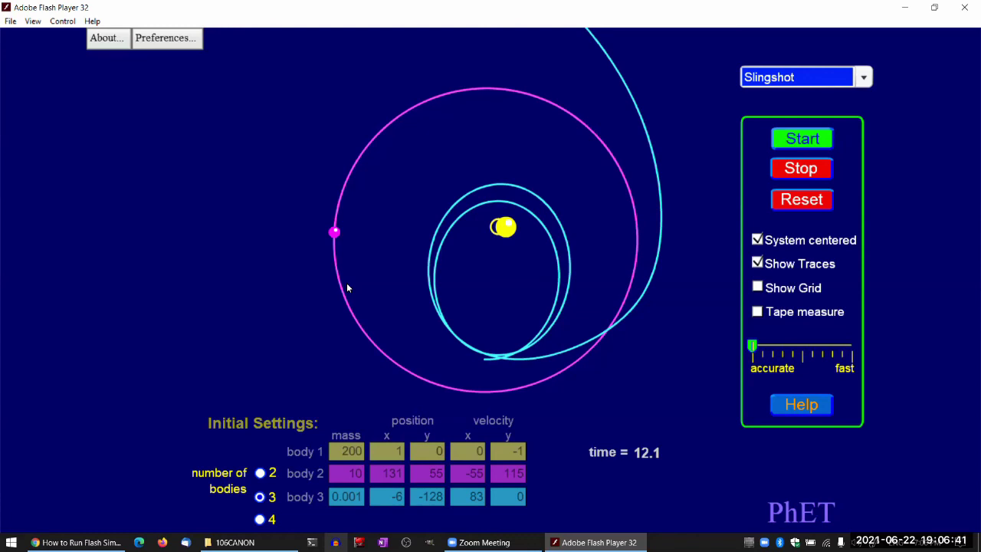
- Stop the Slingshot run and reset it to its initial settings
{"action": "left_click", "coordinate": [802, 138]}
{"action": "left_click", "coordinate": [801, 167]}
{"action": "left_click", "coordinate": [808, 200]}
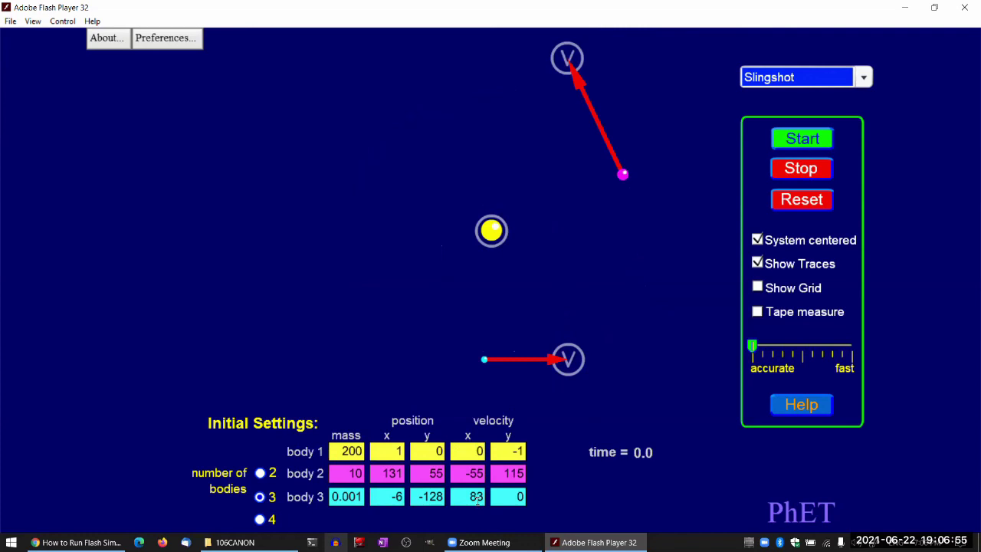
- Change body 3's x velocity from 83 to 75 and restart the simulation
{"action": "left_click_drag", "start_coordinate": [470, 498], "coordinate": [487, 501]}
{"action": "type", "text": "75"}
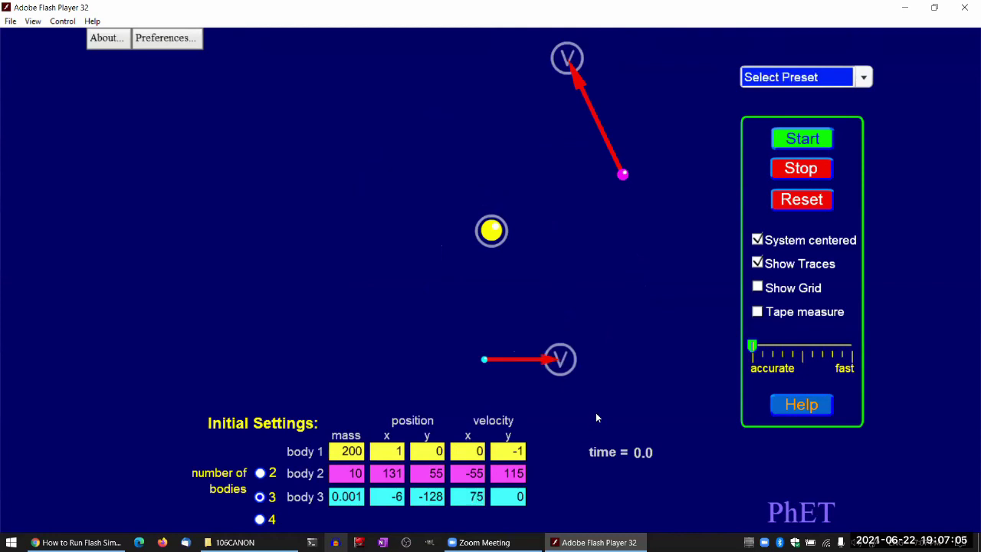
{"action": "left_click", "coordinate": [795, 146]}
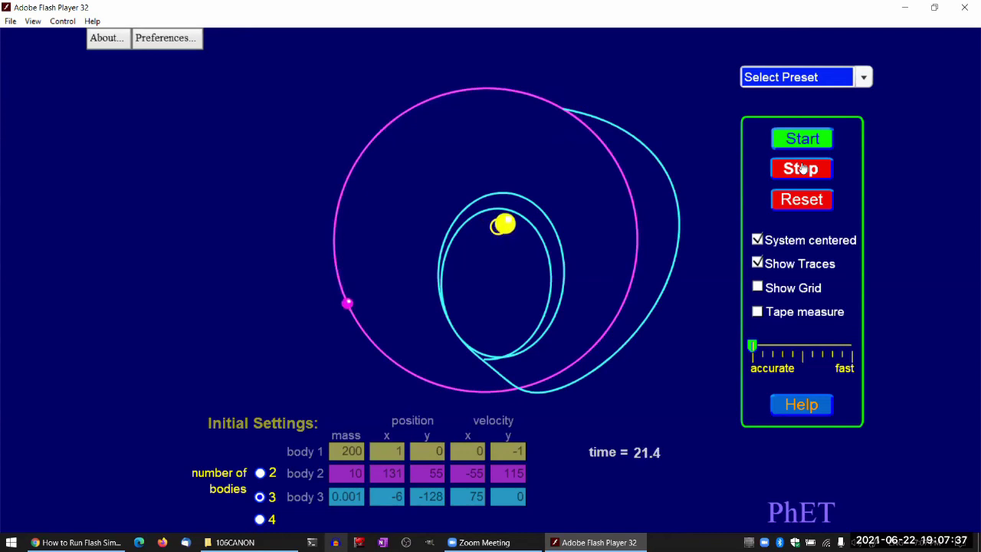
- Load the four-body Double double preset and start it running
{"action": "left_click", "coordinate": [789, 77]}
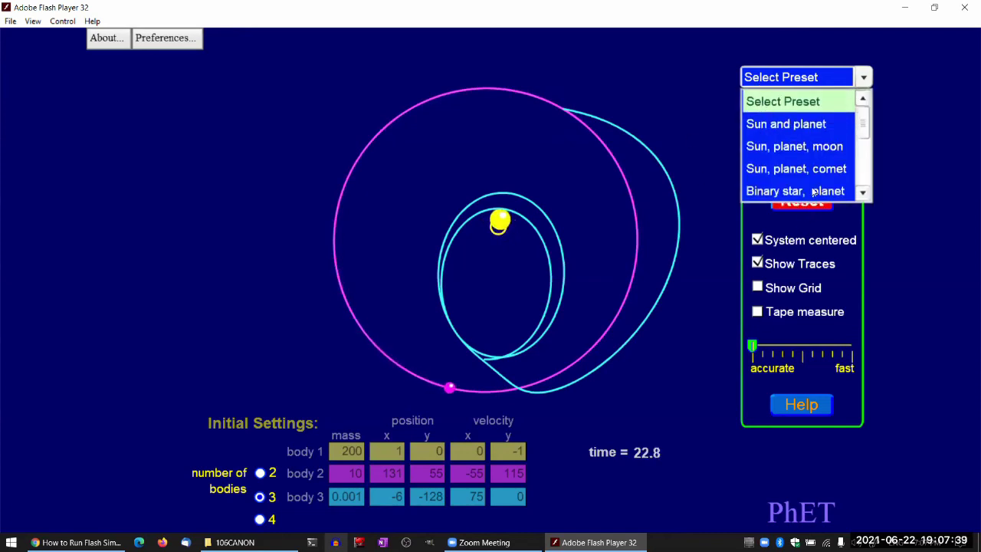
{"action": "scroll", "coordinate": [814, 192], "scroll_direction": "down", "scroll_amount": 3}
{"action": "scroll", "coordinate": [815, 167], "scroll_direction": "up", "scroll_amount": 1}
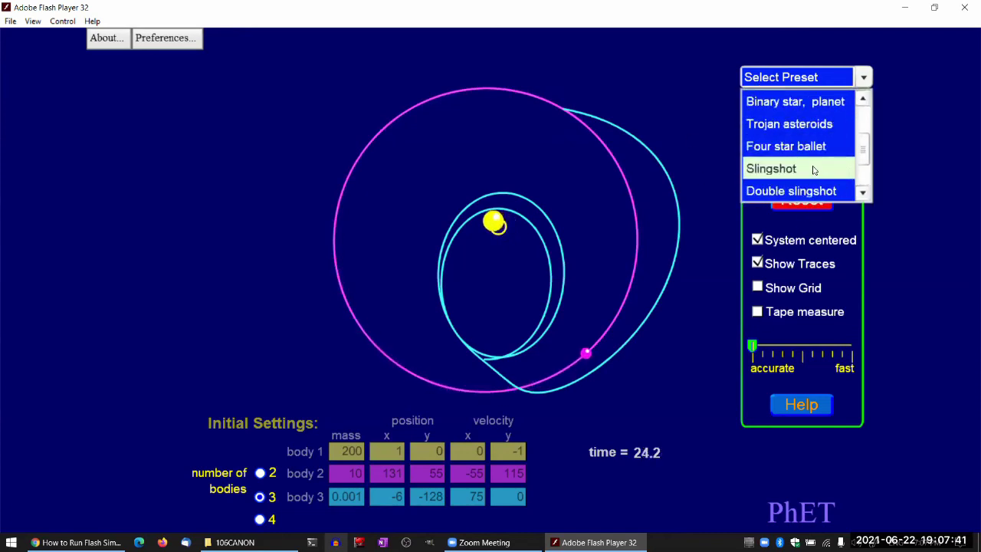
{"action": "scroll", "coordinate": [815, 168], "scroll_direction": "down", "scroll_amount": 1}
{"action": "left_click", "coordinate": [811, 193]}
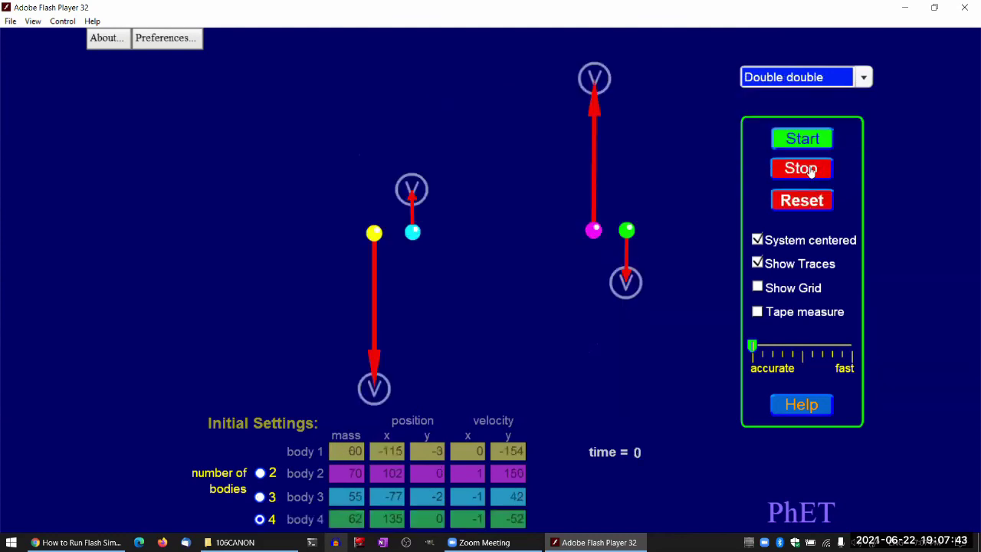
{"action": "left_click", "coordinate": [810, 140]}
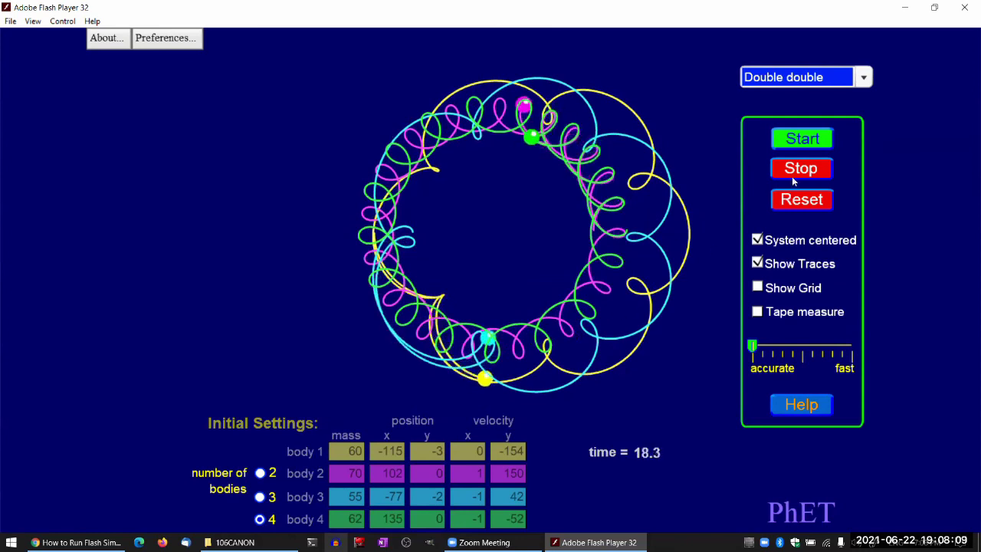
- Load the Sun, planet, moon preset (masses 200, 10, 0.001) and start it
{"action": "left_click", "coordinate": [825, 86]}
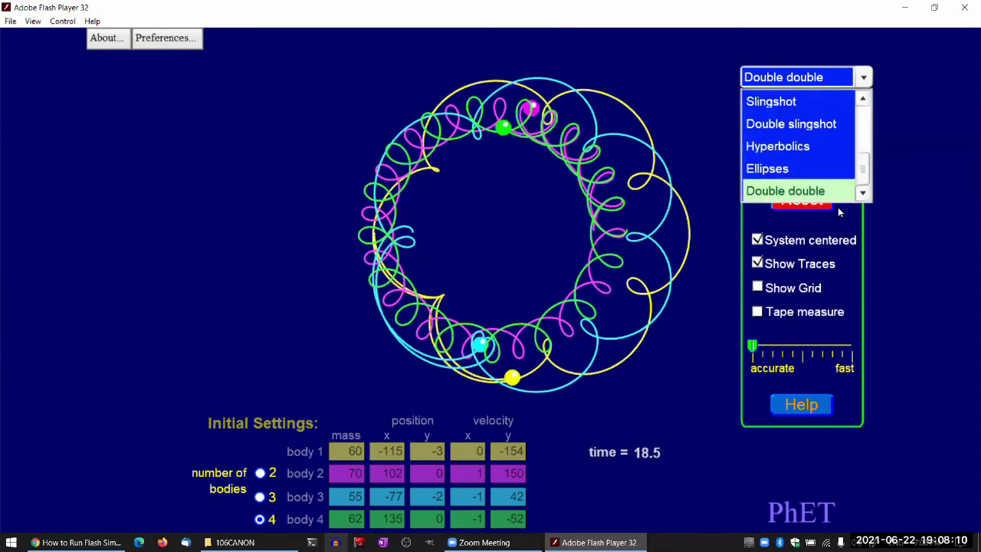
{"action": "scroll", "coordinate": [798, 139], "scroll_direction": "up", "scroll_amount": 5}
{"action": "left_click", "coordinate": [797, 147]}
{"action": "left_click", "coordinate": [791, 145]}
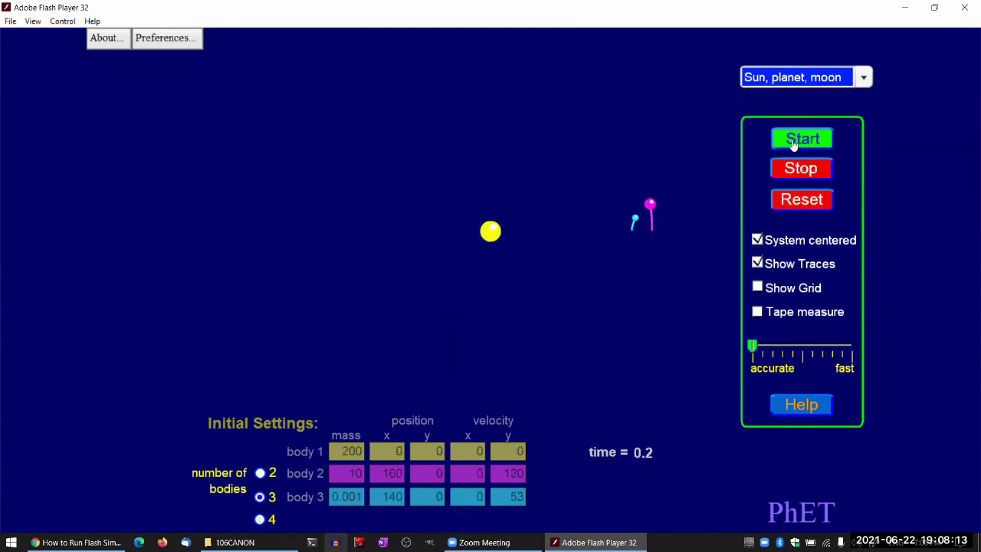